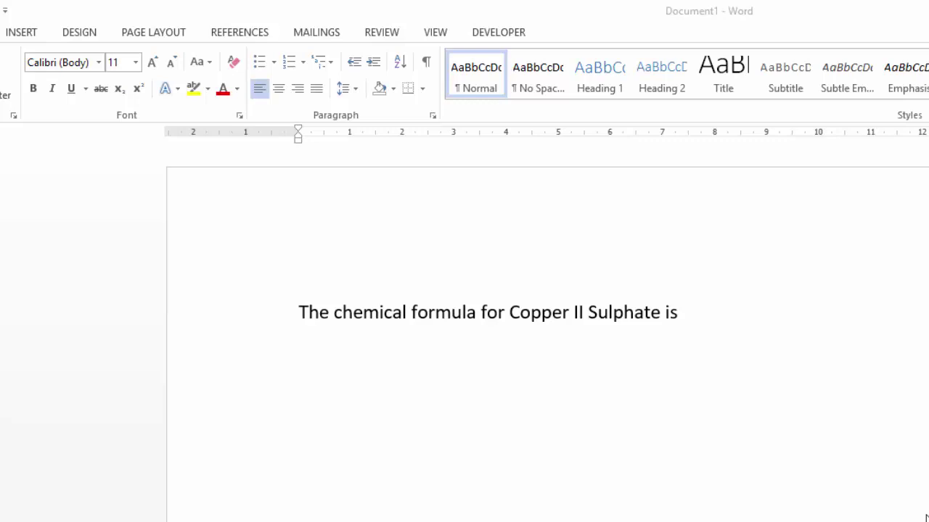
# - Type CuSO4 after 'is' without a trailing space, and select the 4
pyautogui.click(688, 318)
pyautogui.write('C')
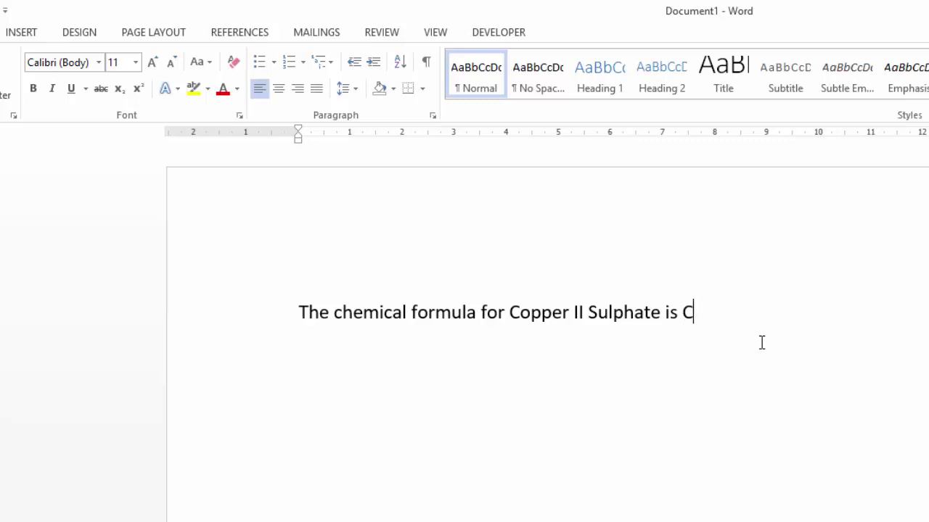
pyautogui.write('uSO4')
pyautogui.press('BackSpace')
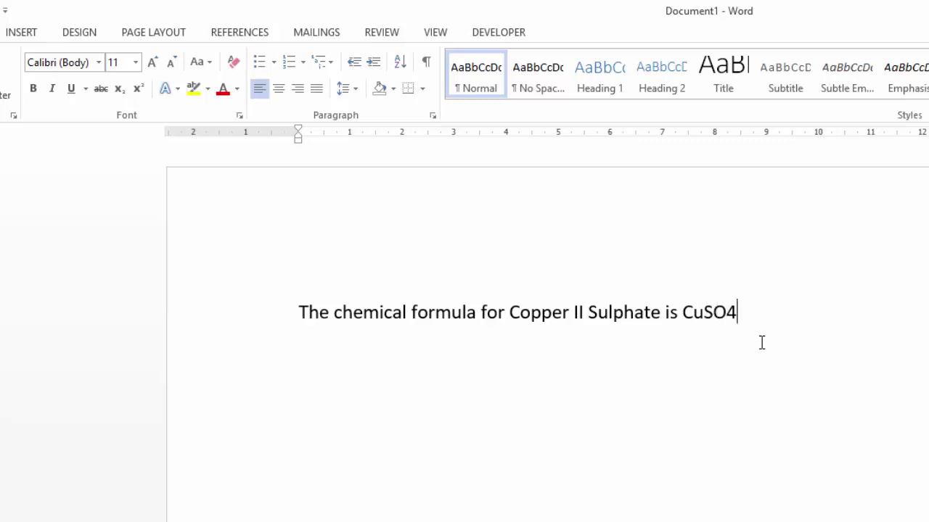
pyautogui.hotkey('shift', 'Left')
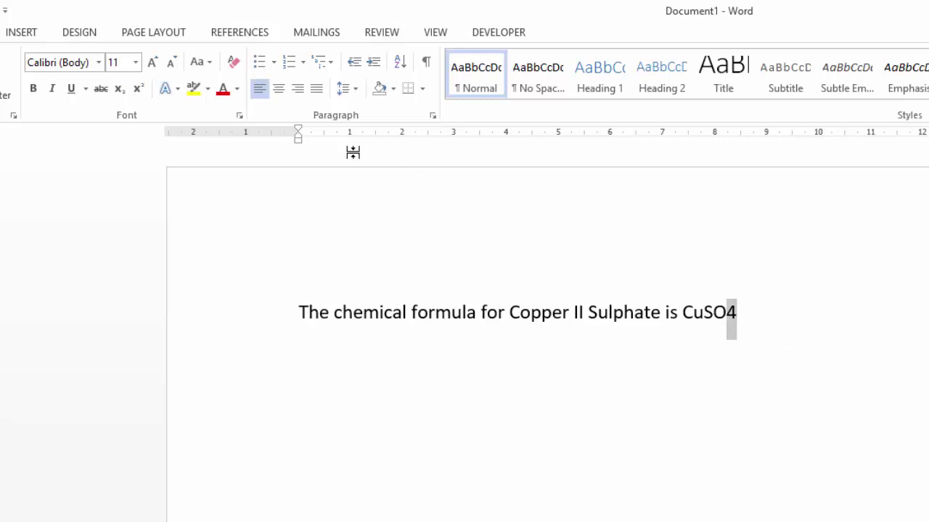
# - Subscript the 4 in CuSO4, then erase the typed CuSO₄ formula
pyautogui.click(119, 90)
pyautogui.click(801, 312)
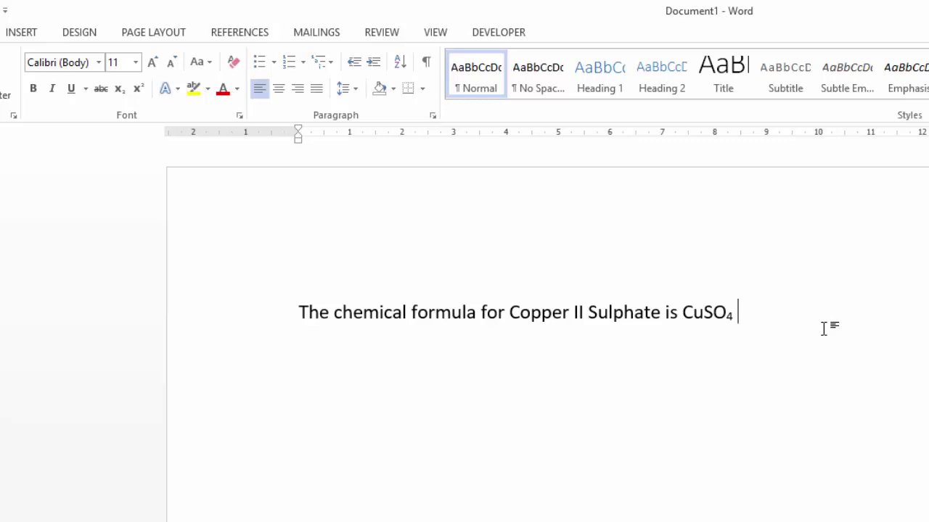
pyautogui.press('BackSpace')
pyautogui.press('BackSpace')
pyautogui.press('BackSpace')
pyautogui.press('BackSpace')
pyautogui.press('BackSpace')
pyautogui.press('BackSpace')
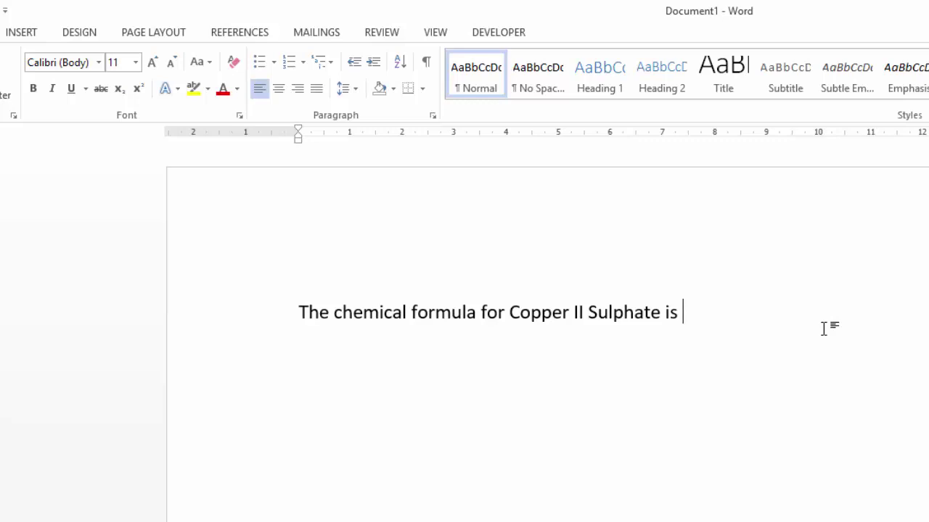
pyautogui.press('alt')
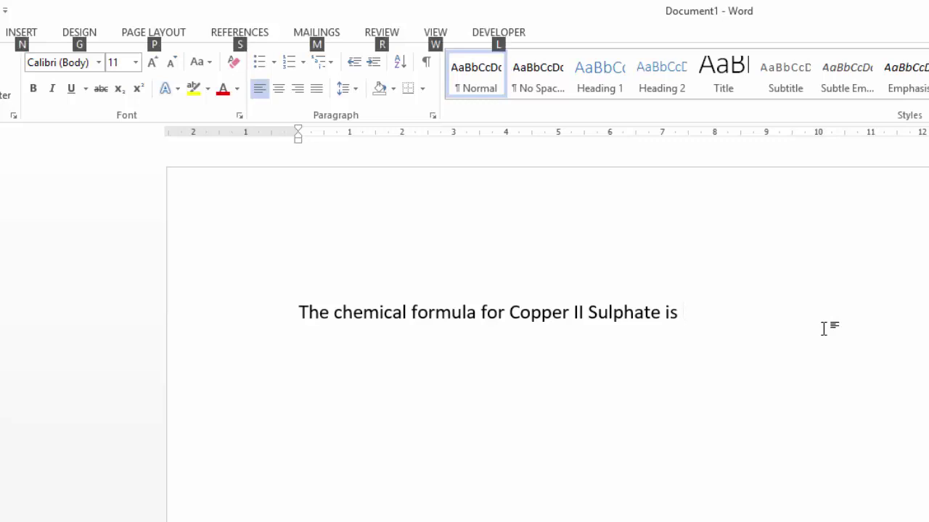
# - Insert an equation after 'is' built from CuSO_4 into CuSO₄ with a subscript 4
pyautogui.hotkey('alt', '=')
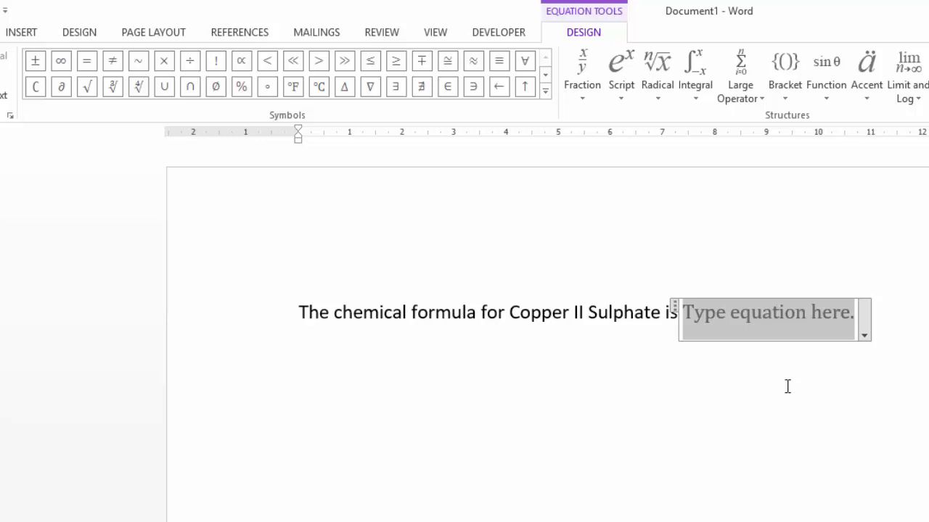
pyautogui.write('CuS')
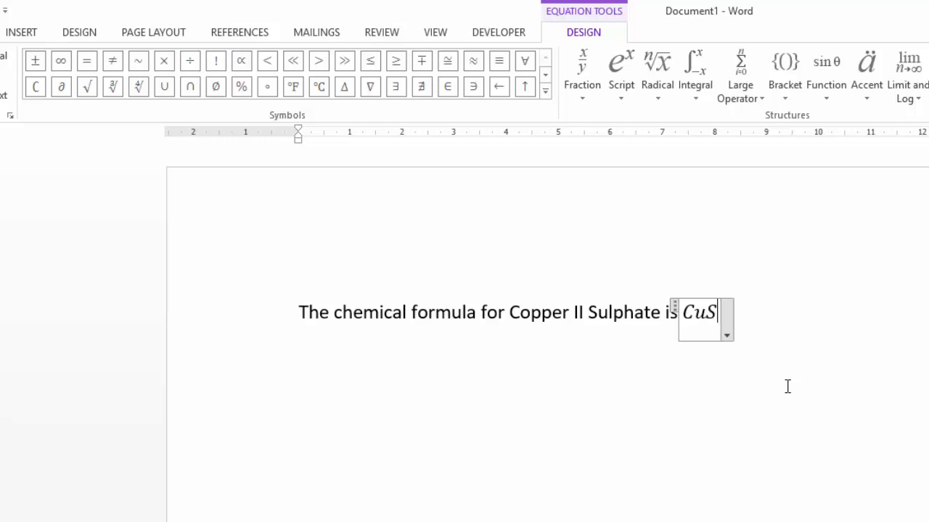
pyautogui.write('O')
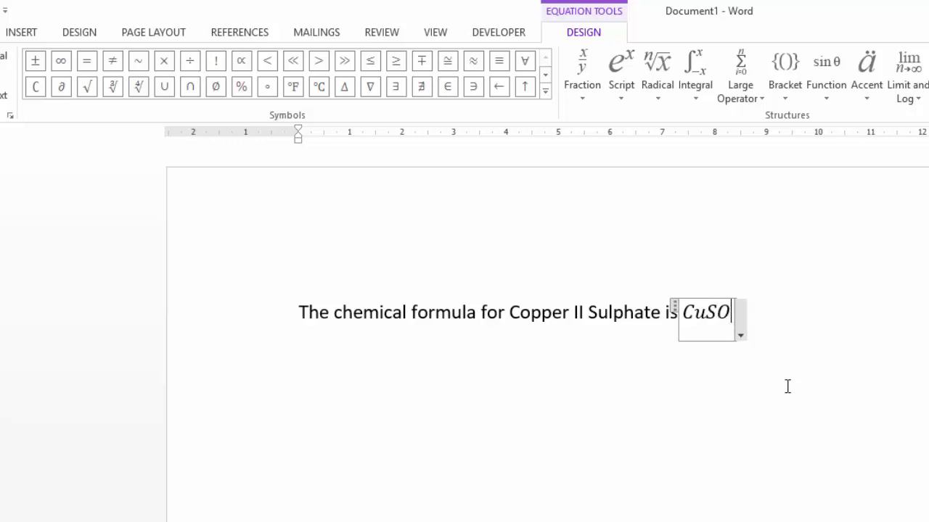
pyautogui.write('_4')
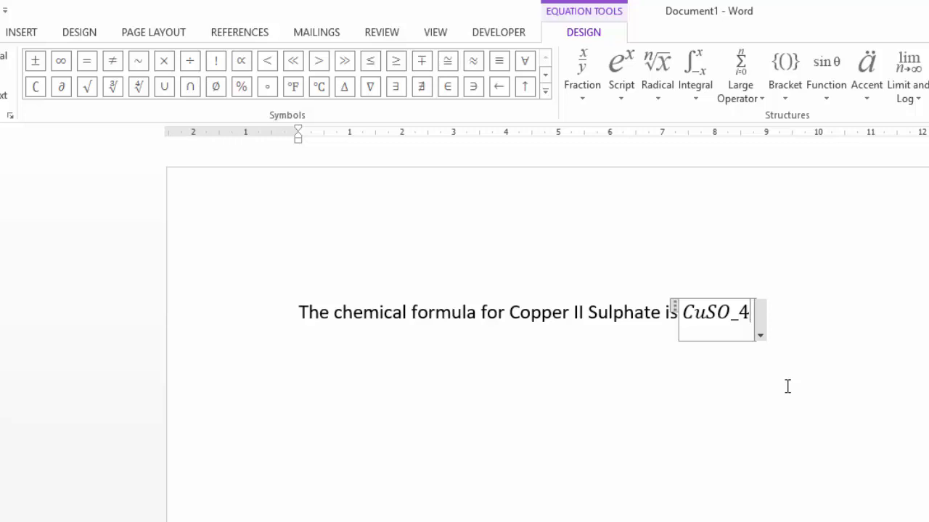
pyautogui.press('space')
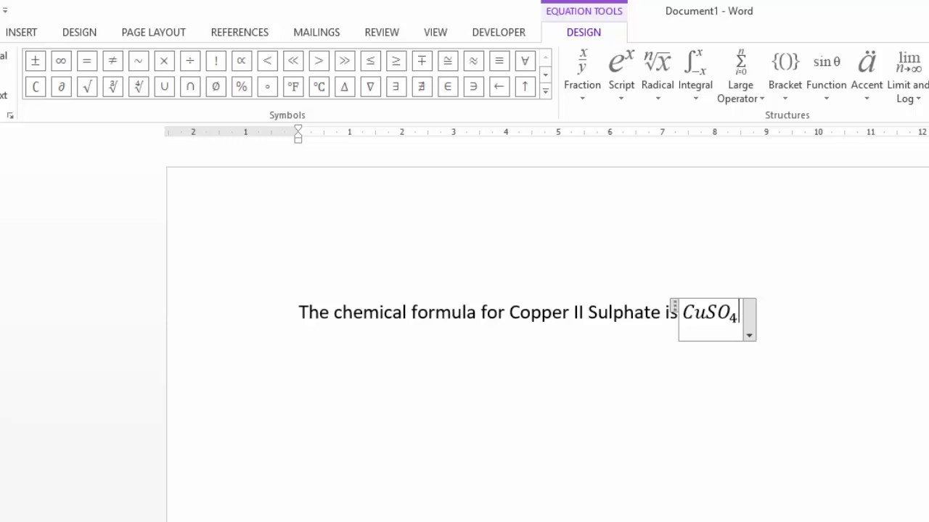
pyautogui.click(755, 342)
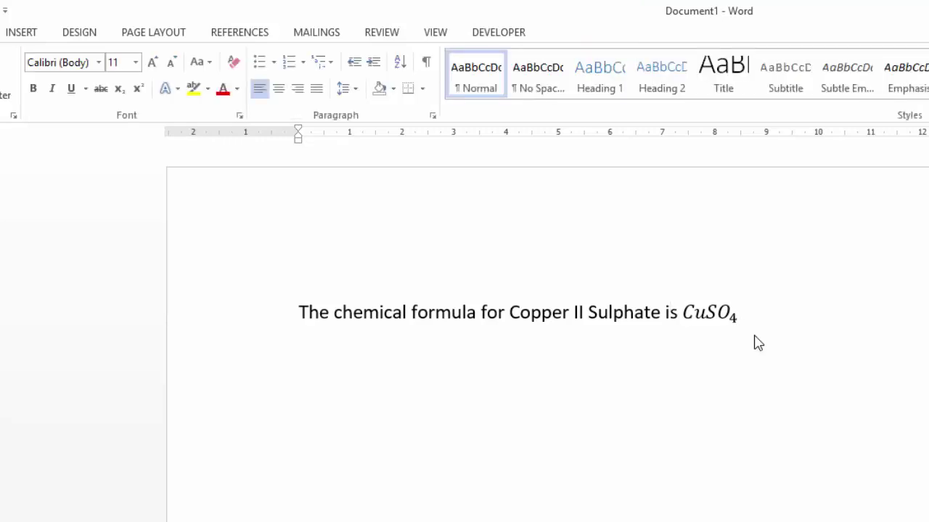
# - Add a full stop after the CuSO₄ equation and go to the end of 'A copper 2+ ion is written as'
pyautogui.write('.')
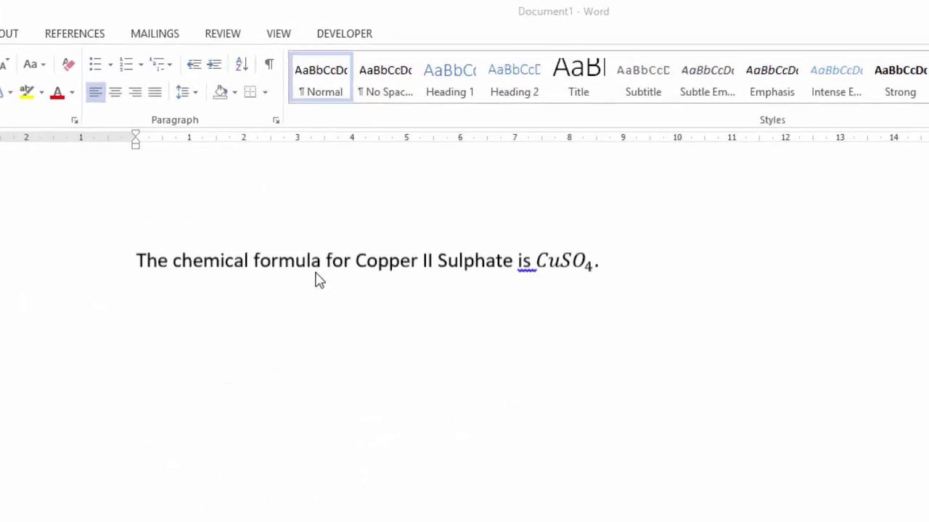
pyautogui.scroll(1, 317, 278)
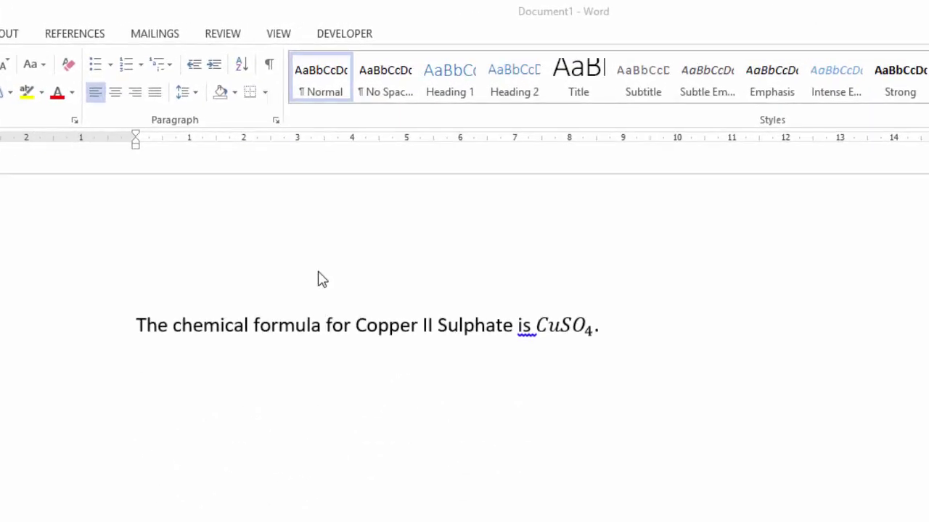
pyautogui.scroll(-1, 629, 504)
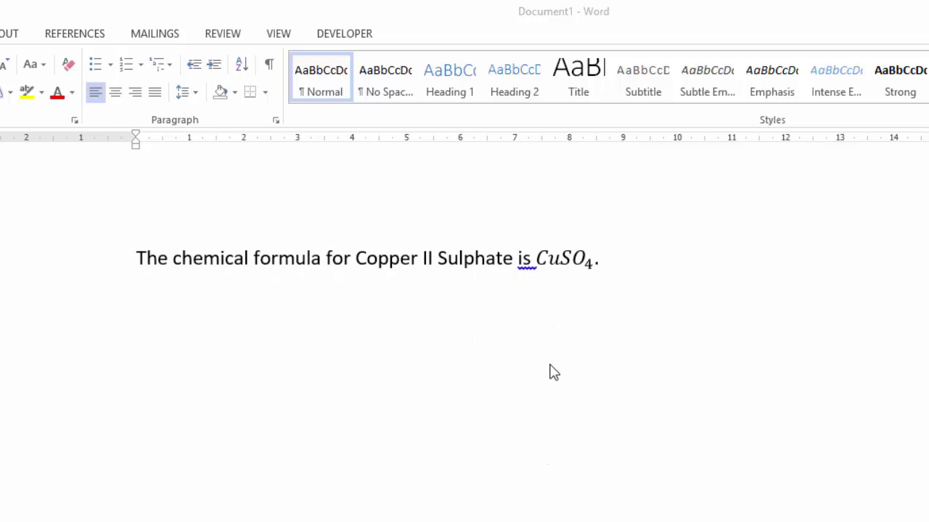
pyautogui.scroll(-2, 548, 373)
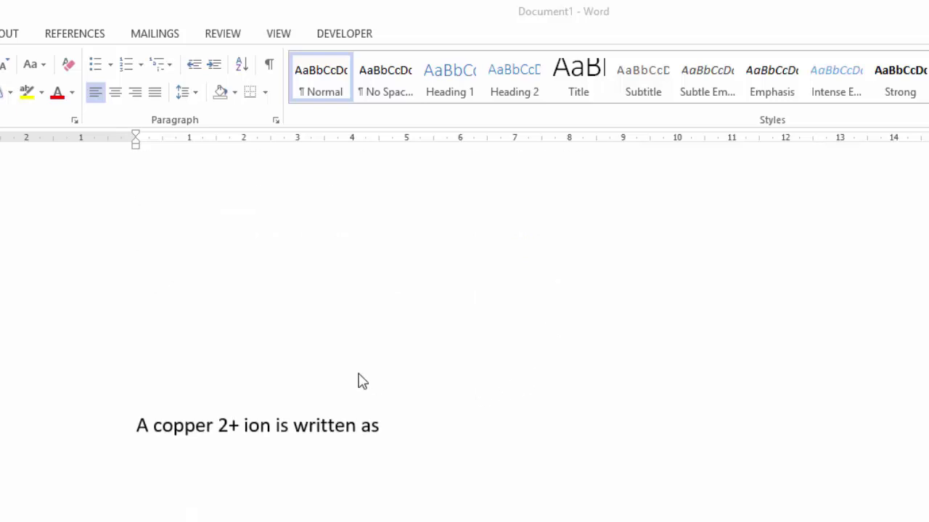
pyautogui.scroll(-3, 361, 380)
pyautogui.click(387, 237)
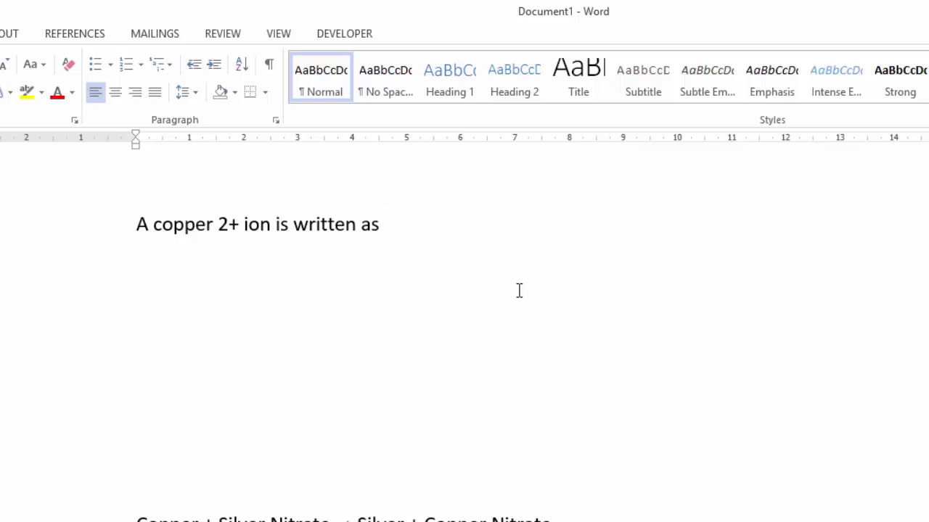
# - Insert an equation after 'written as' showing Cu²⁺, correcting a misformed superscript along the way
pyautogui.hotkey('alt', '=')
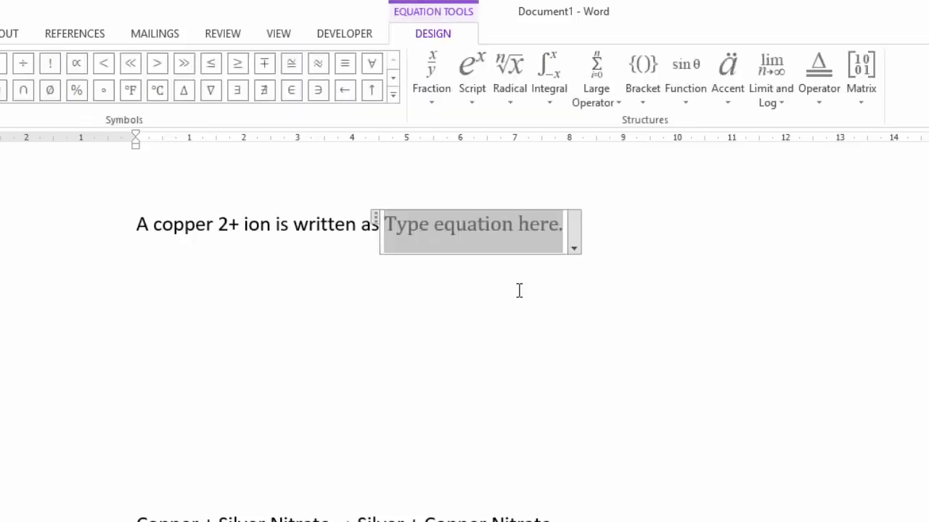
pyautogui.write('Cu')
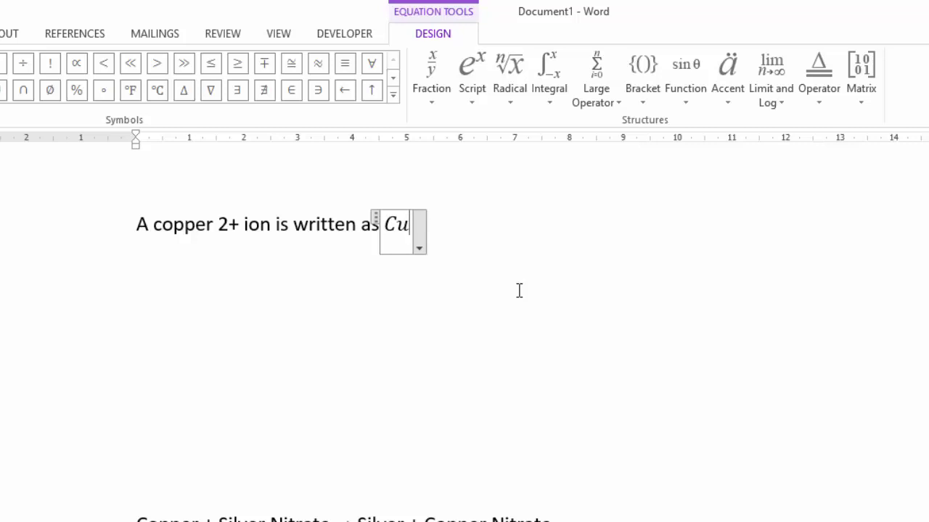
pyautogui.write('^')
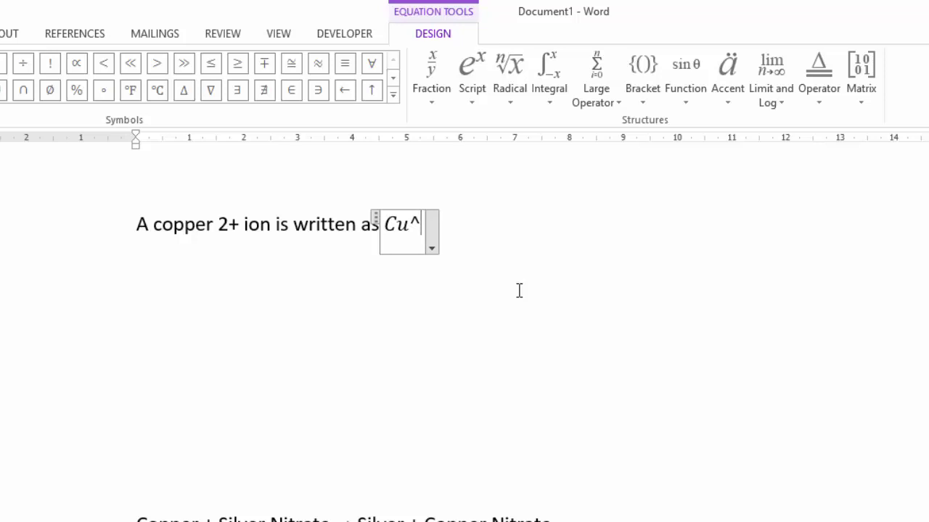
pyautogui.write('2 ')
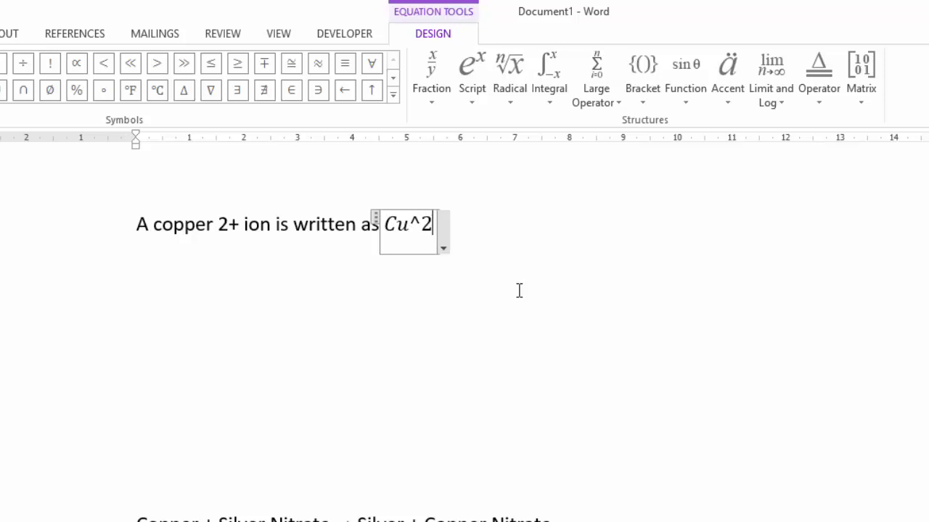
pyautogui.write('+')
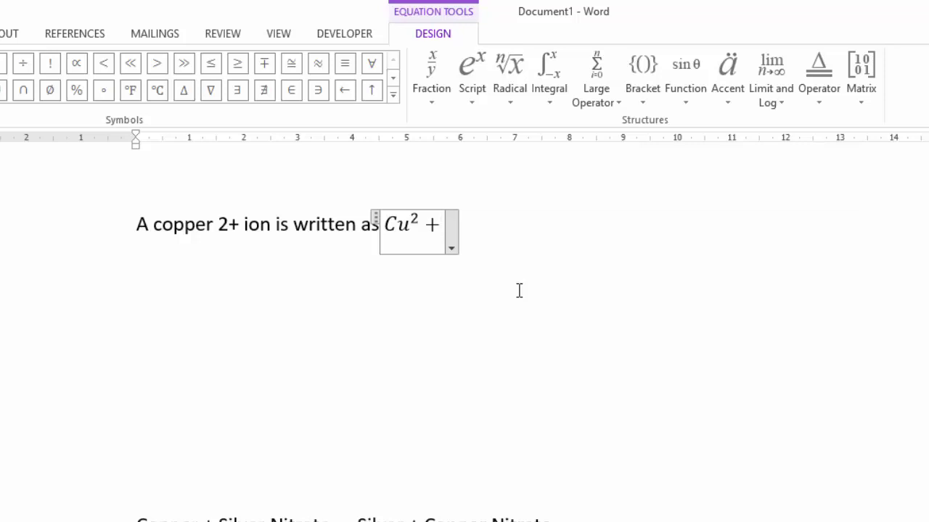
pyautogui.press('BackSpace')
pyautogui.press('BackSpace')
pyautogui.press('BackSpace')
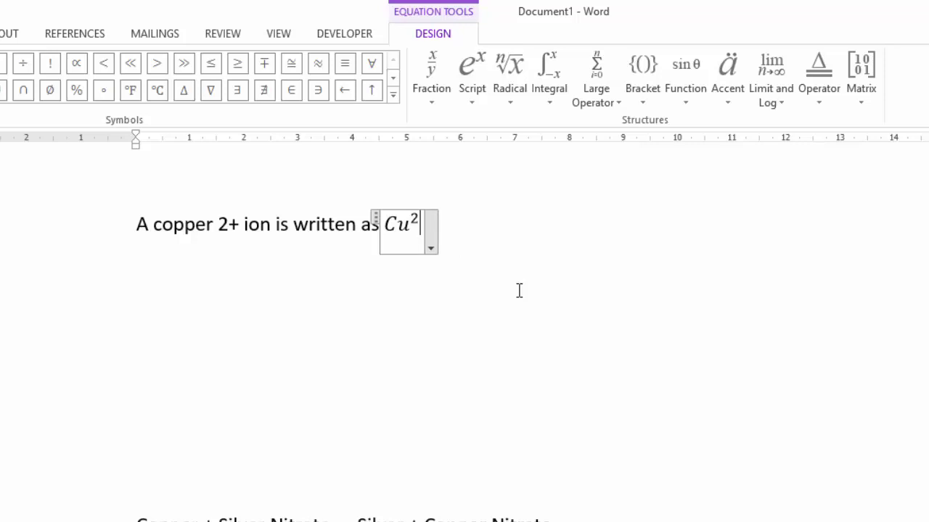
pyautogui.press('BackSpace')
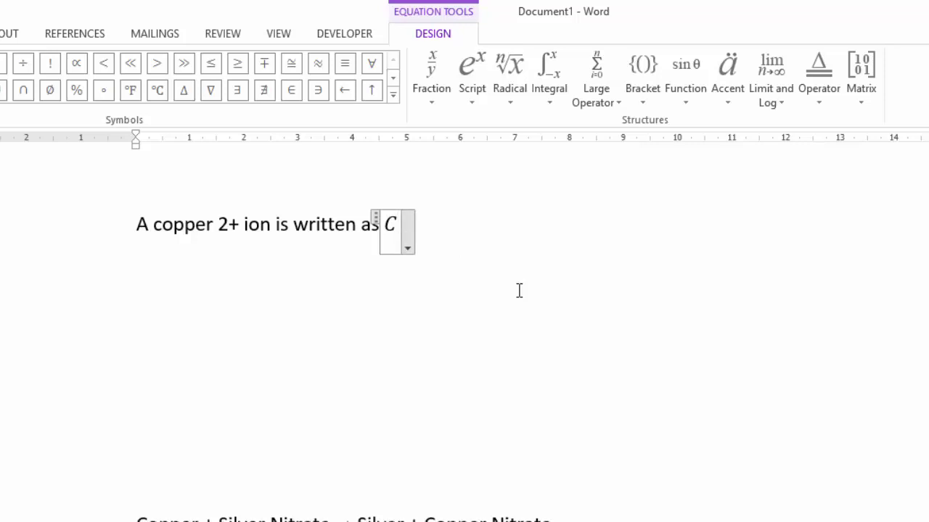
pyautogui.write('u')
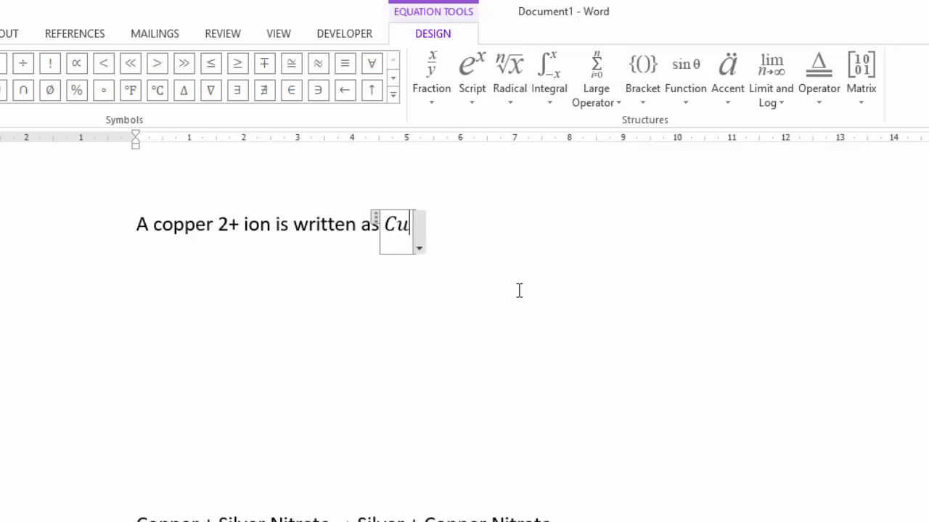
pyautogui.write('^')
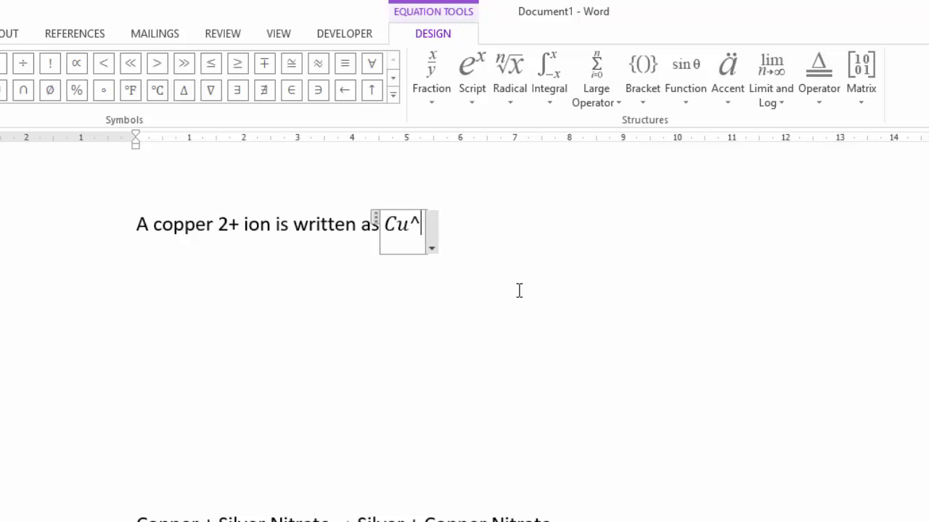
pyautogui.write('(2+)')
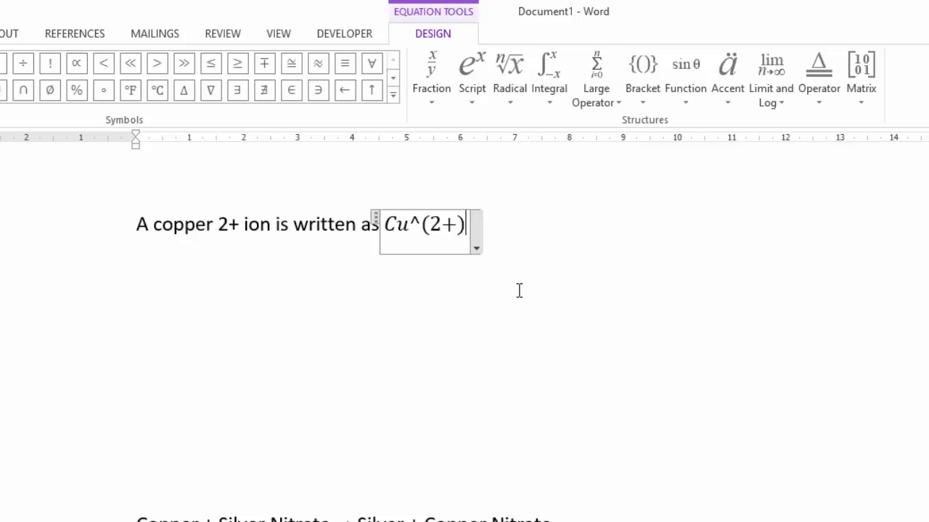
pyautogui.press('space')
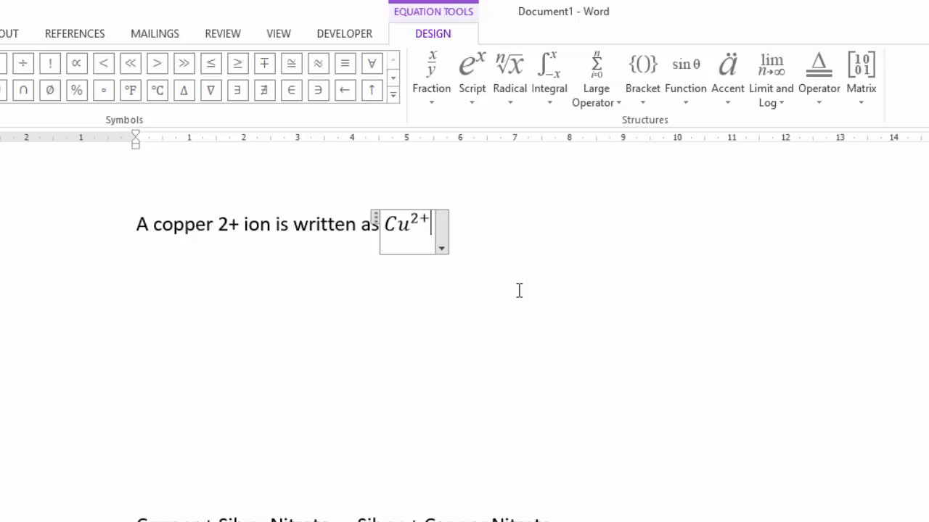
pyautogui.press('Right')
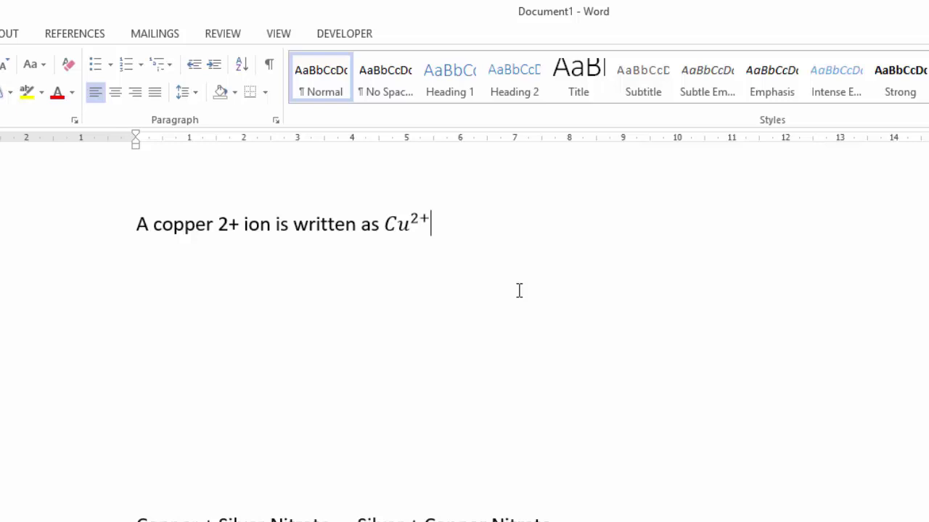
# - Insert an empty equation on a new line under 'Copper + Silver Nitrate → Silver + Copper Nitrate'
pyautogui.press('Return')
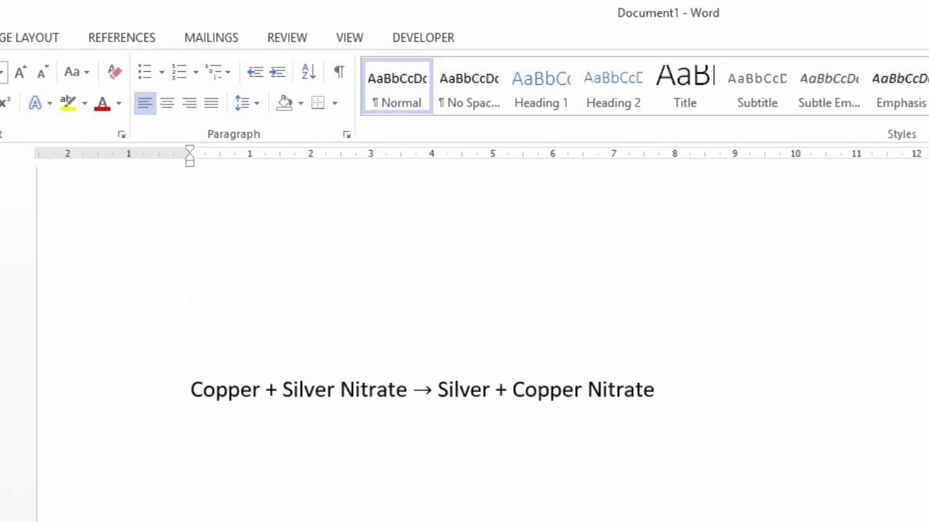
pyautogui.scroll(-3, 359, 520)
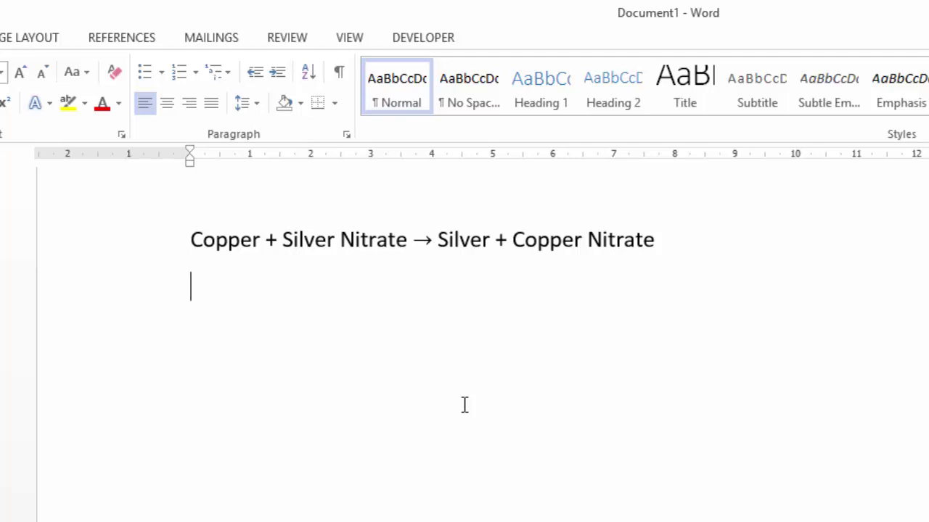
pyautogui.hotkey('alt', '=')
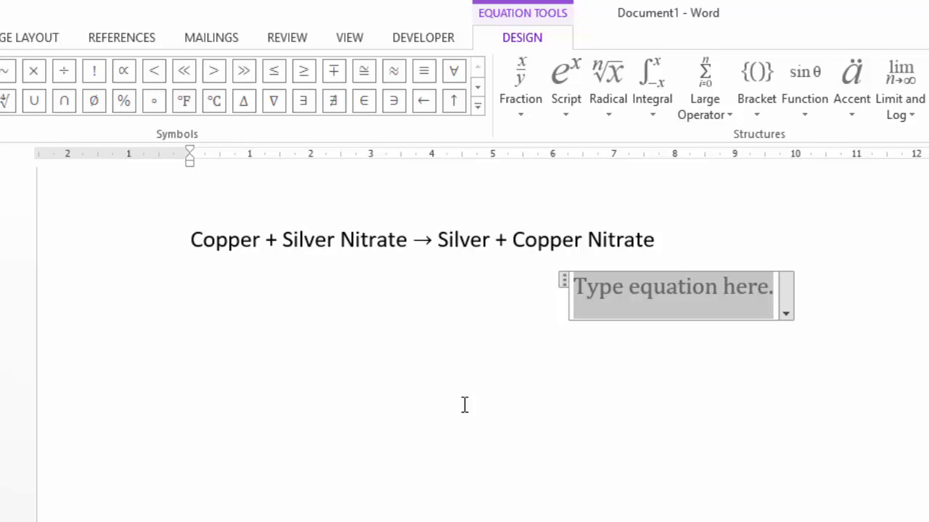
# - Write Cu with a subscript (s) state symbol in the equation
pyautogui.write('Cu')
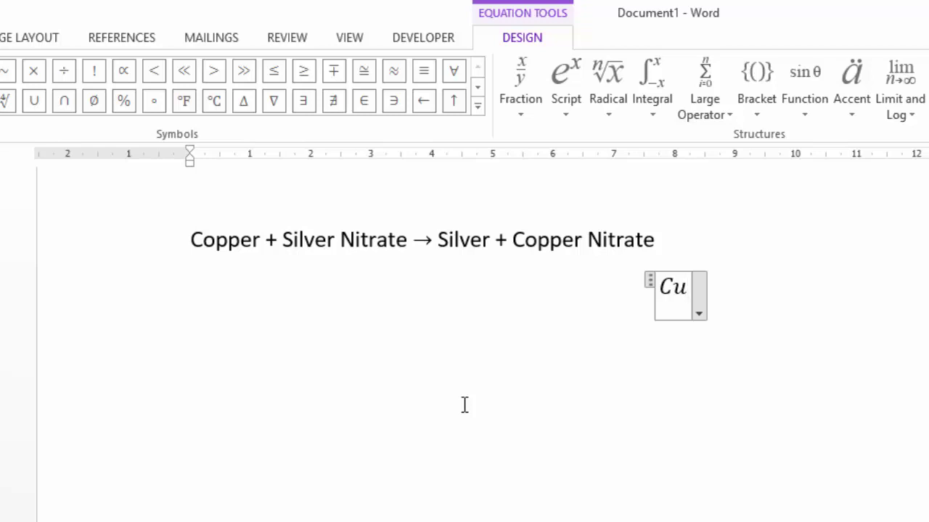
pyautogui.write('_')
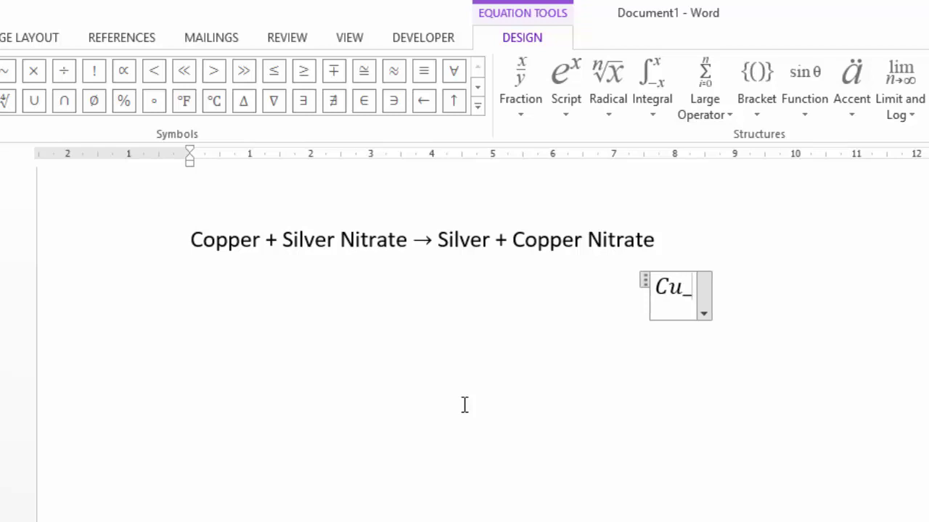
pyautogui.write('(s)')
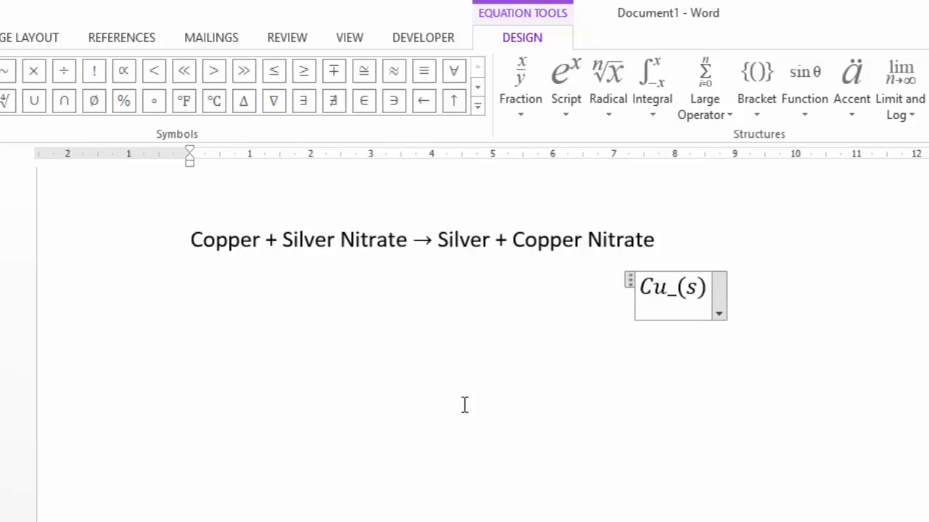
pyautogui.press('space')
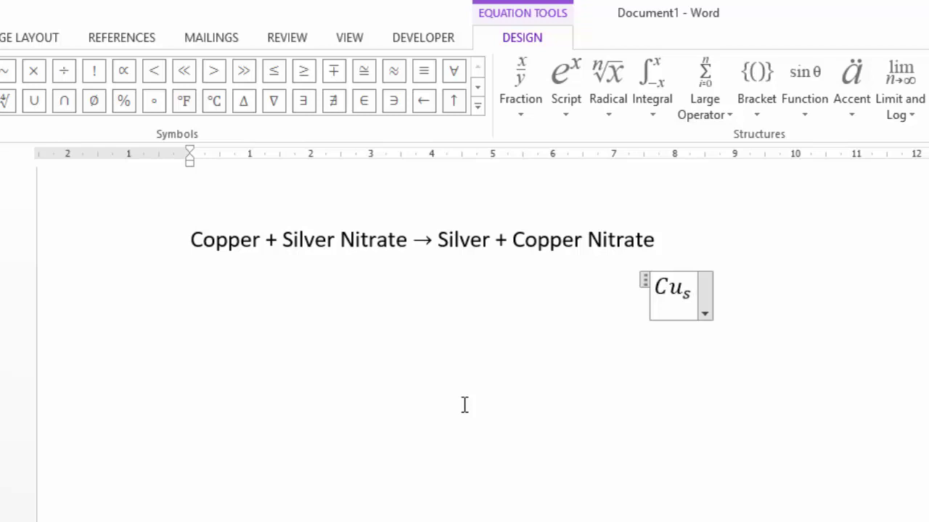
pyautogui.press('Left')
pyautogui.write('(')
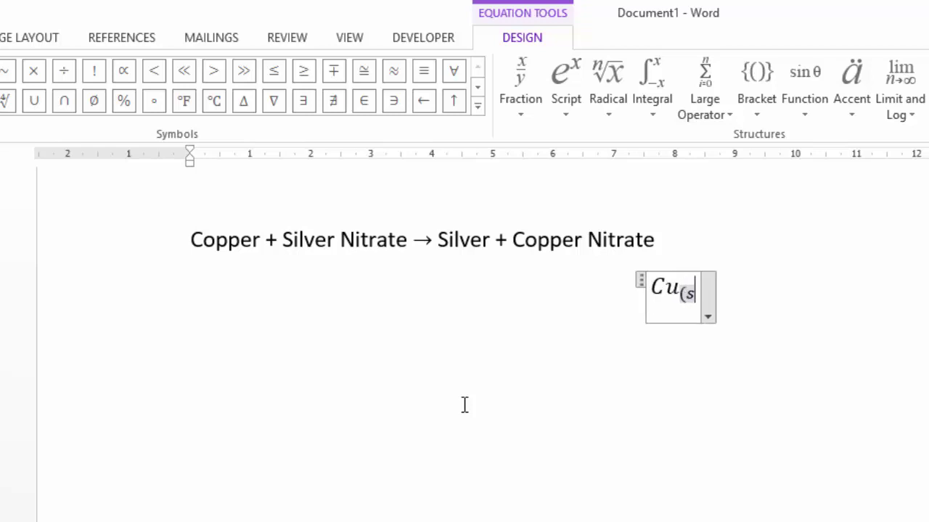
pyautogui.press('Right')
pyautogui.write(')')
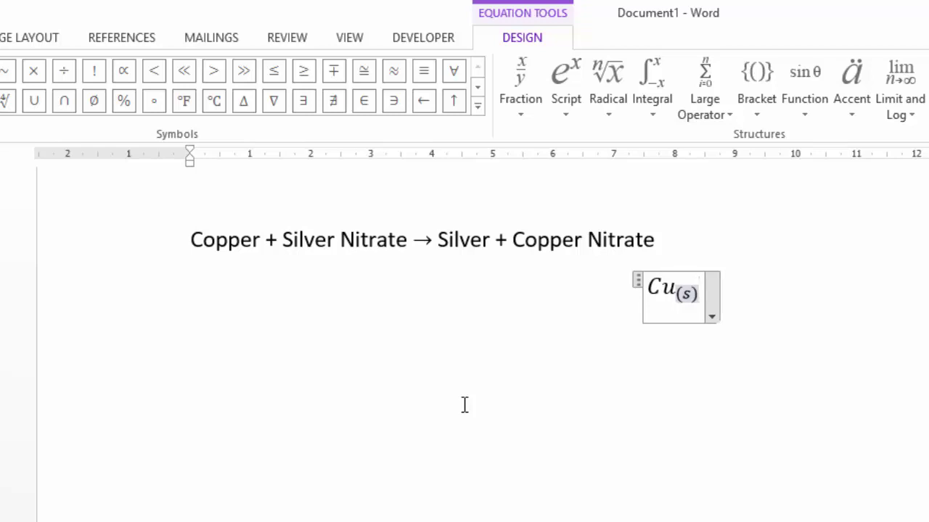
pyautogui.press('Right')
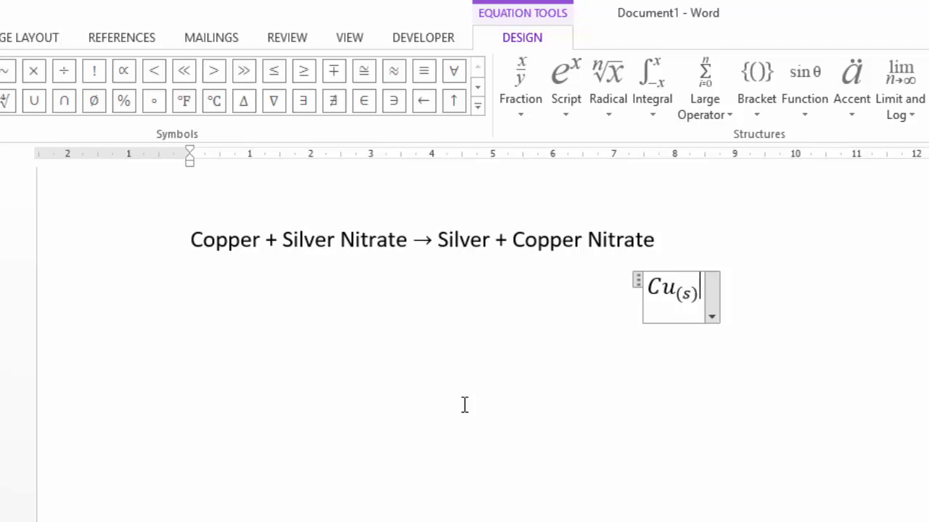
# - Add + AgNO₃ with a subscript (aq), removing a stray parenthesis
pyautogui.write('+')
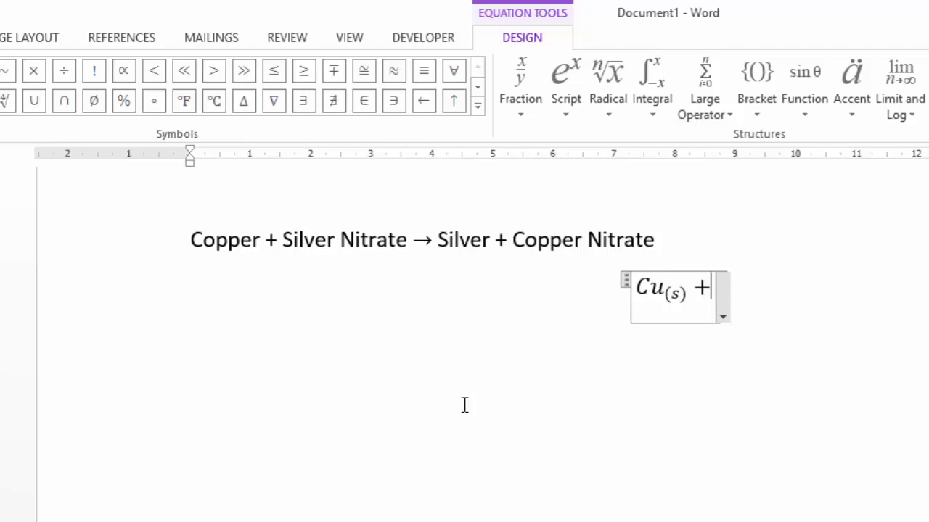
pyautogui.write(' AgN)')
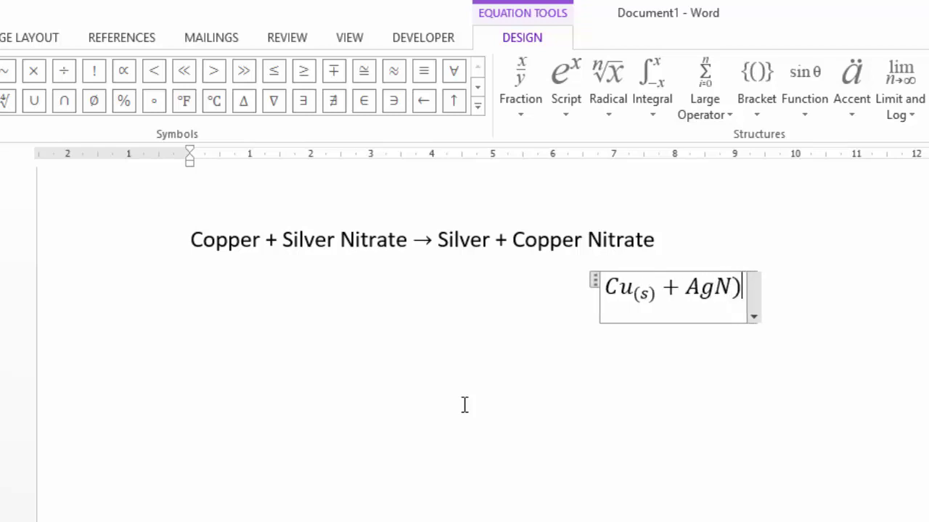
pyautogui.press('BackSpace')
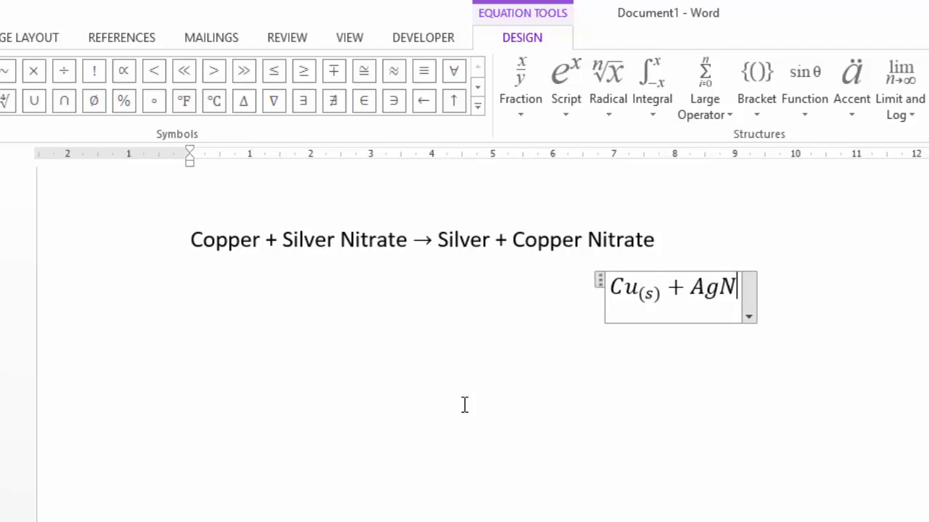
pyautogui.write('O')
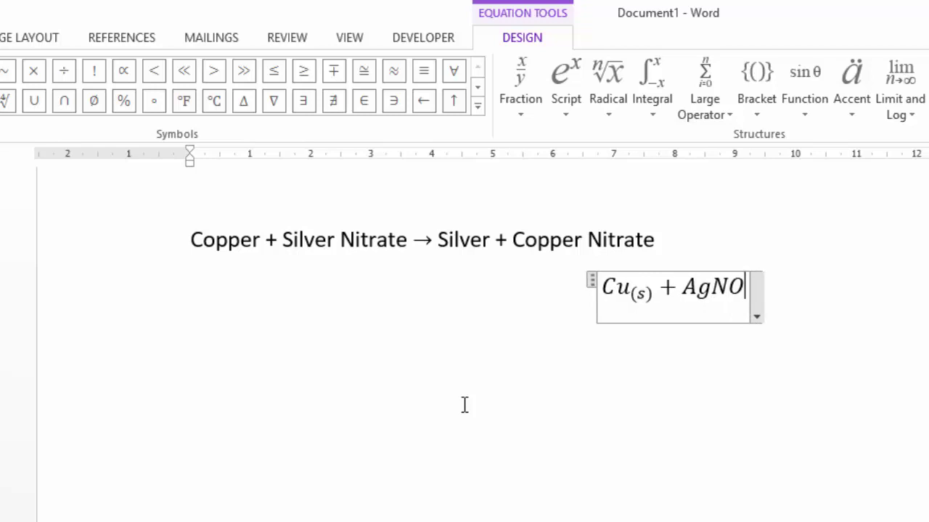
pyautogui.write('_')
pyautogui.write('3')
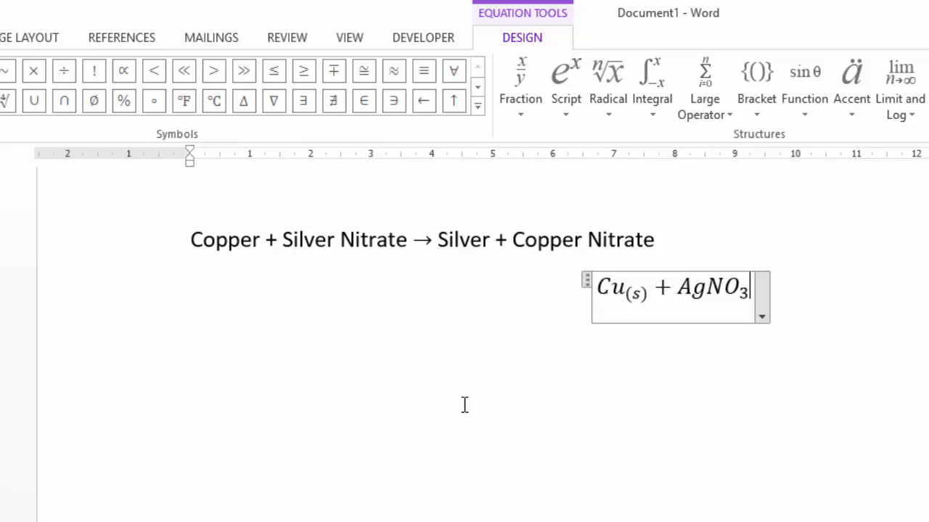
pyautogui.write('_(')
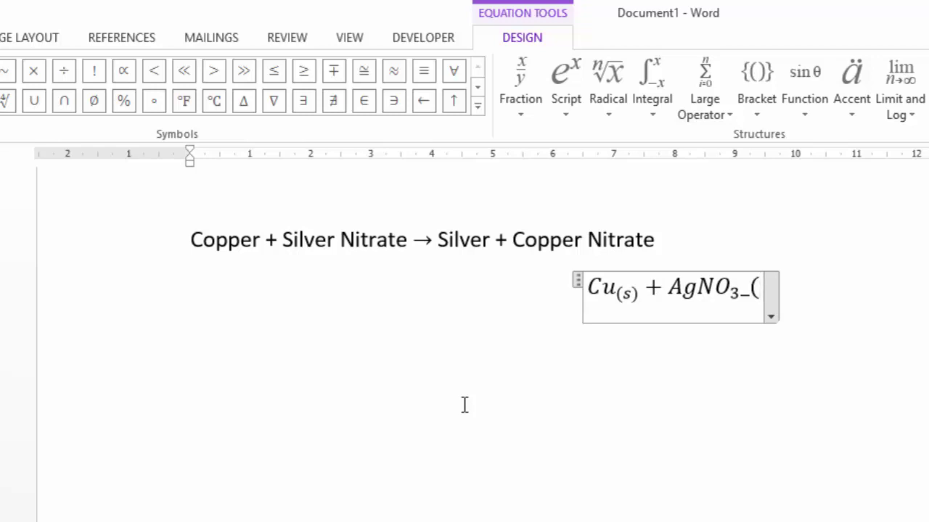
pyautogui.write('(')
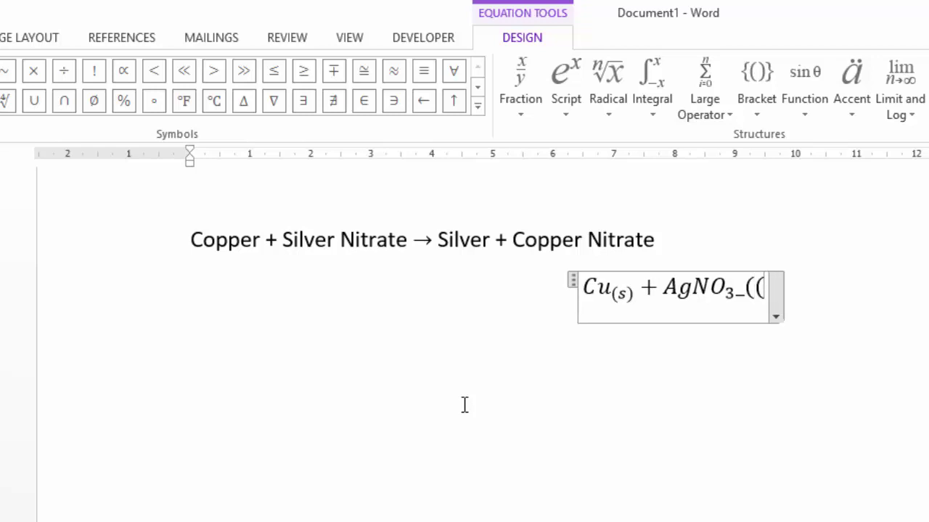
pyautogui.write('aq))')
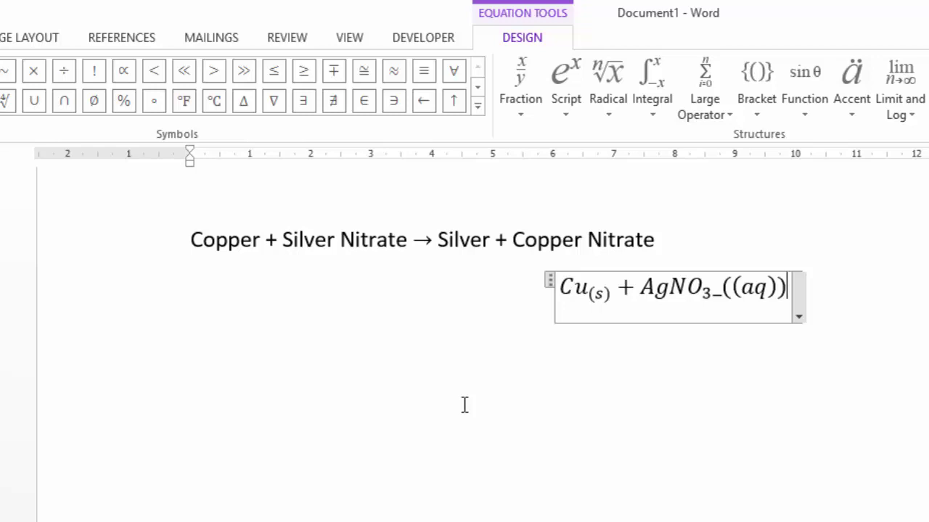
pyautogui.press('space')
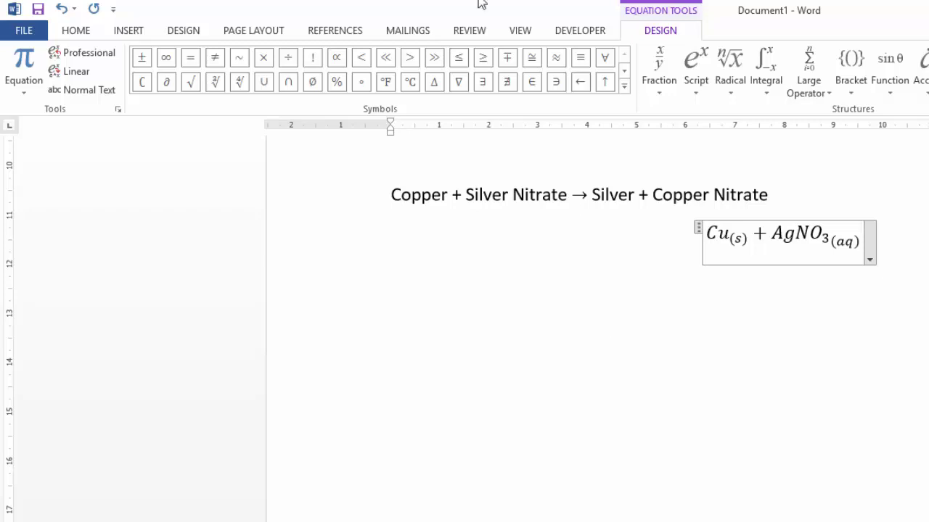
# - Browse the Basic Math symbols, then type \to to add a reaction arrow after AgNO₃₍ₐq₎
pyautogui.click(624, 89)
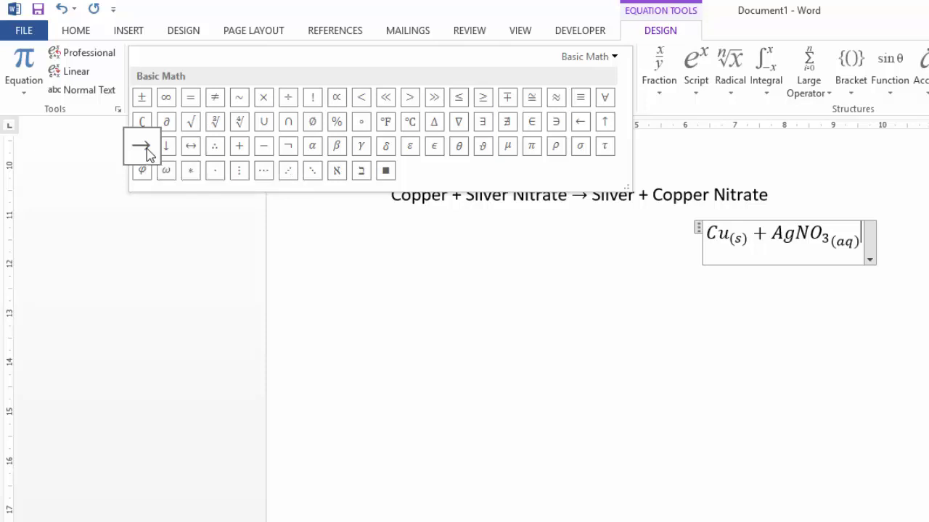
pyautogui.click(866, 239)
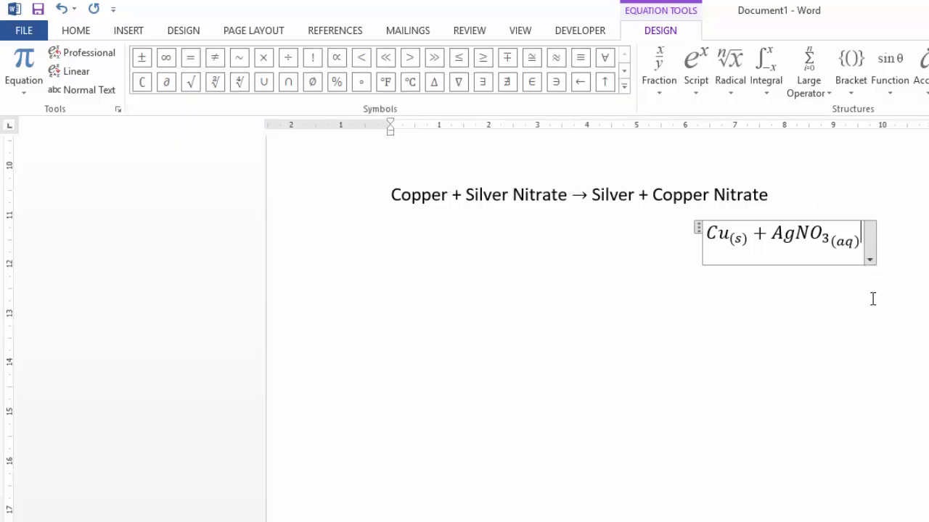
pyautogui.write('\\to')
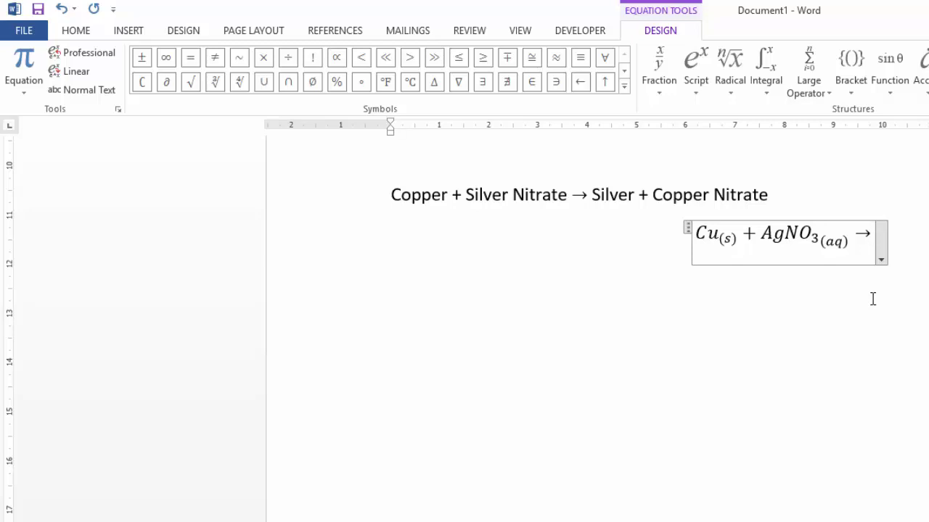
# - Type the products Ag₍ₛ₎ + Cu(NO₃)₂₍ₐq₎ after the arrow, removing a stray U
pyautogui.write('Ag')
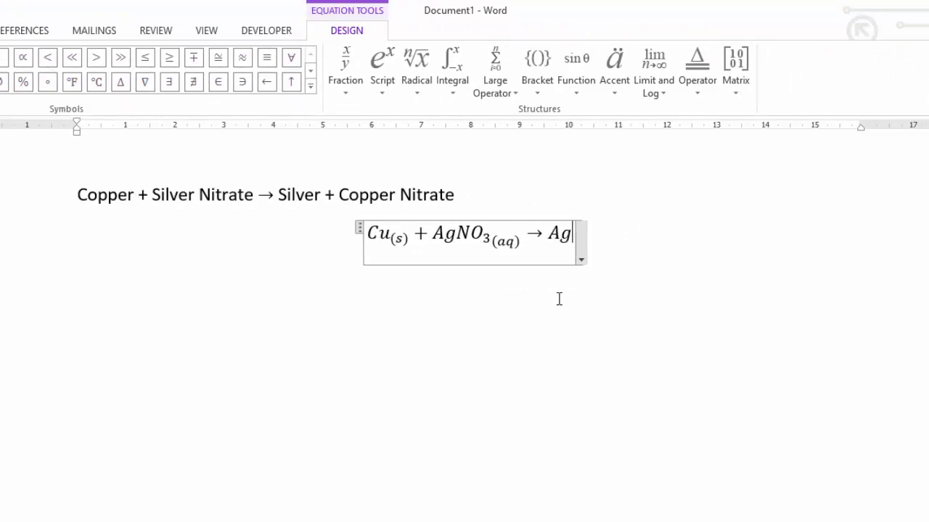
pyautogui.write('_((s')
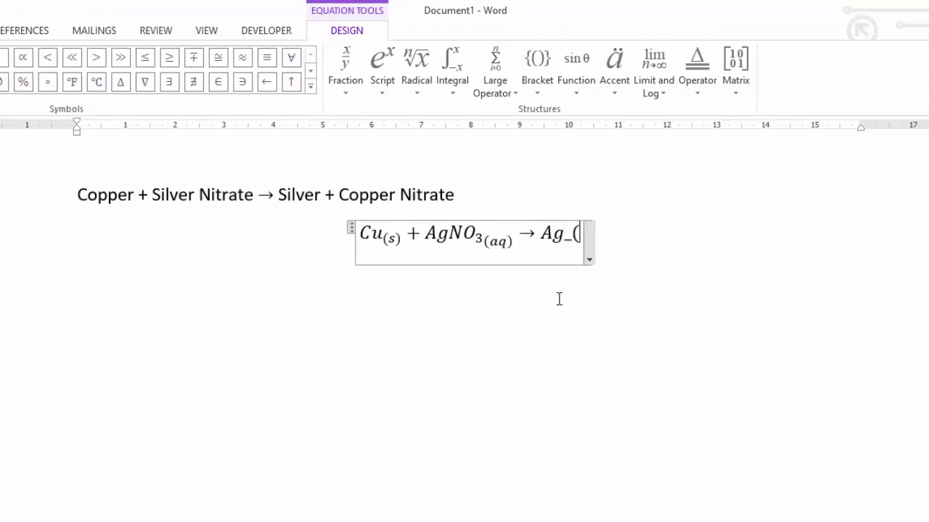
pyautogui.write(') ')
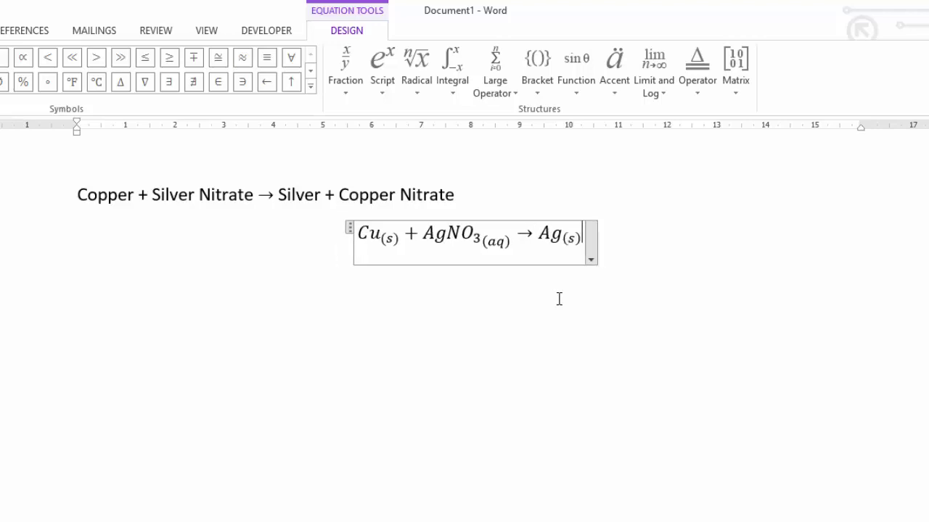
pyautogui.write('+ ')
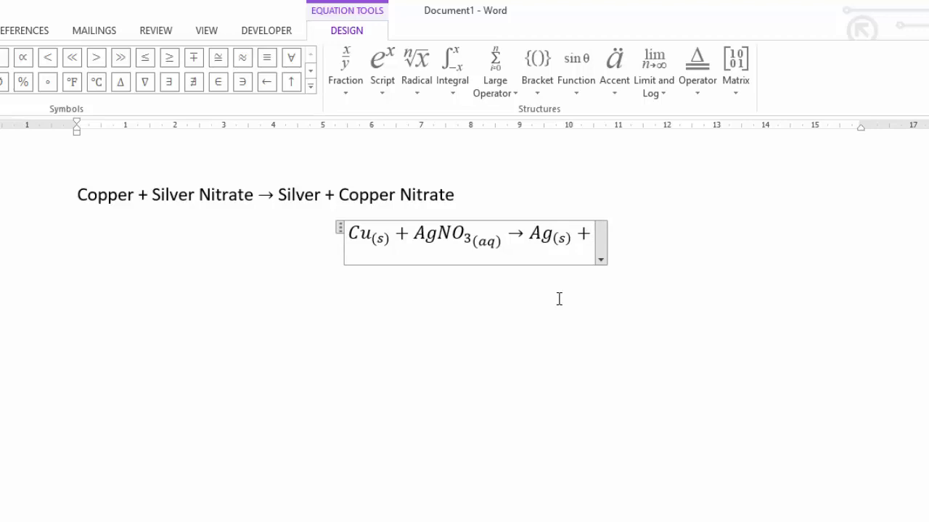
pyautogui.write('U')
pyautogui.press('BackSpace')
pyautogui.write('Cu')
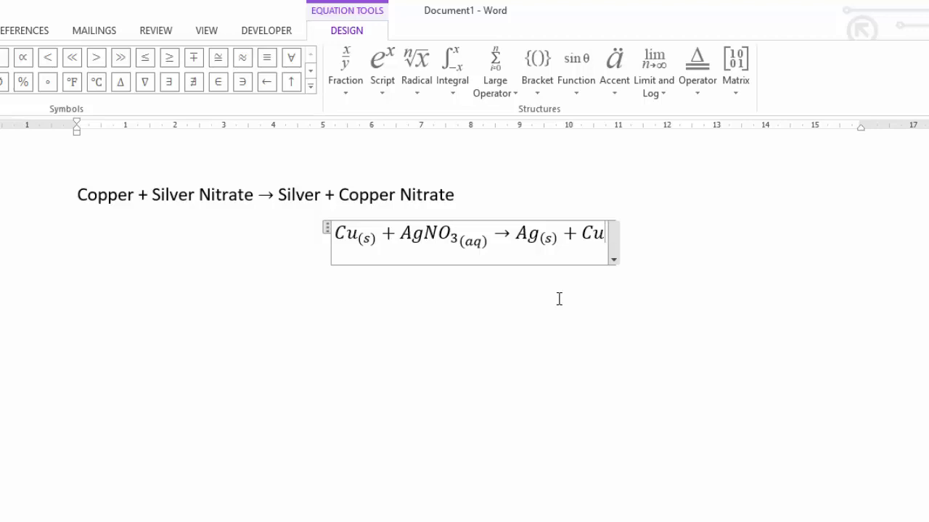
pyautogui.write('(')
pyautogui.write('NO')
pyautogui.write('_3')
pyautogui.write(')')
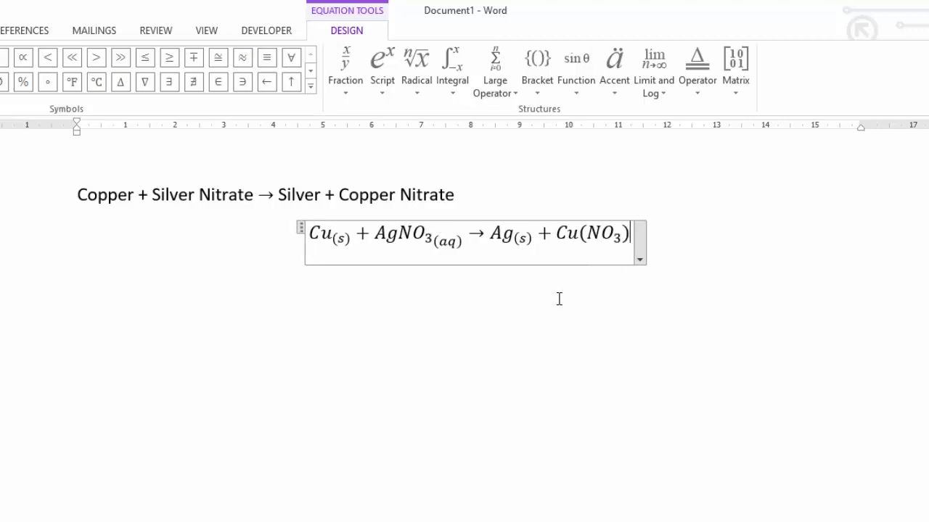
pyautogui.write('_2')
pyautogui.press('space')
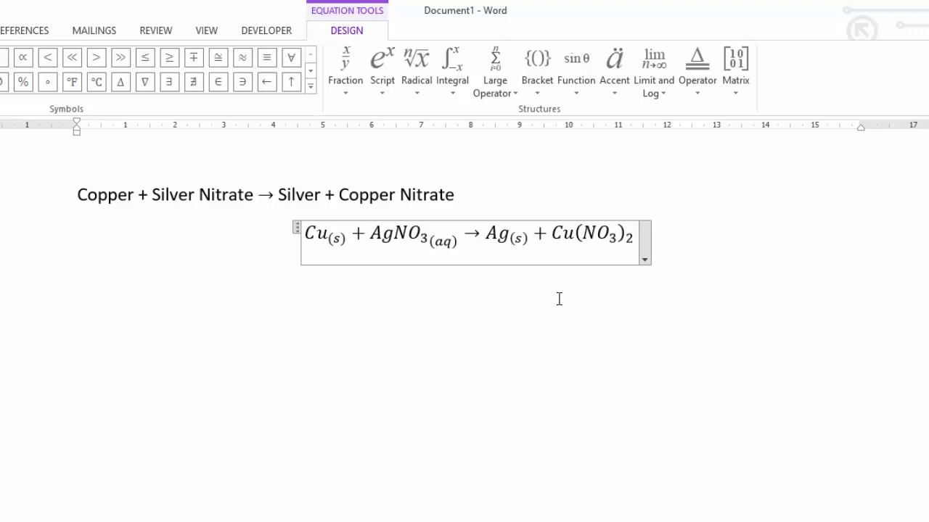
pyautogui.write('_((')
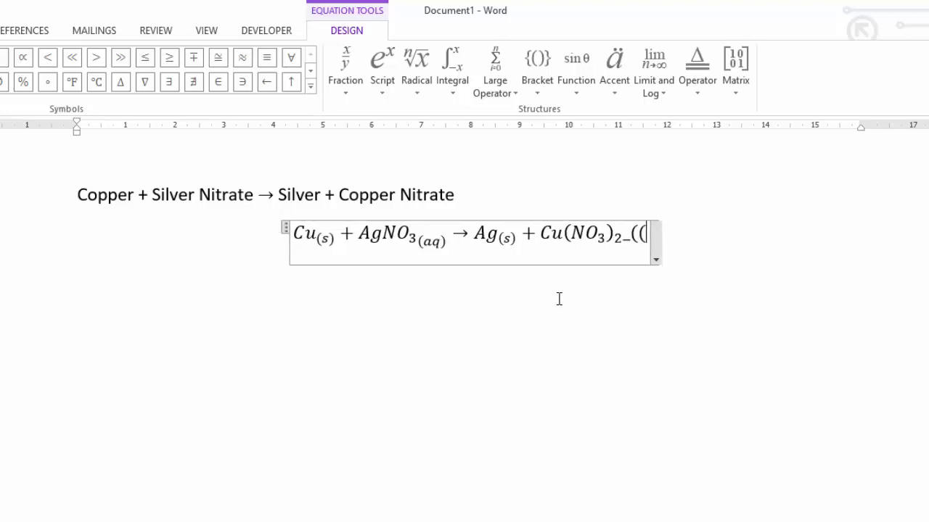
pyautogui.write('aq')
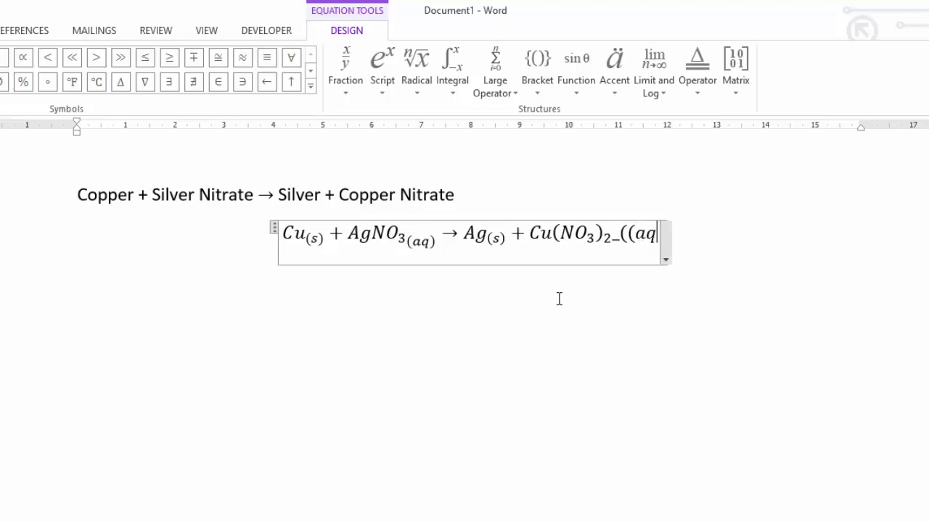
pyautogui.write('))')
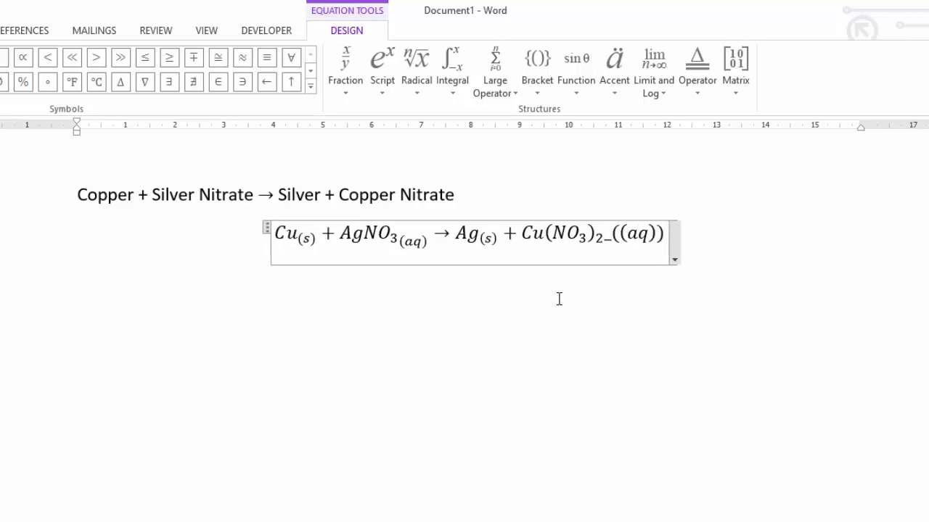
pyautogui.press('space')
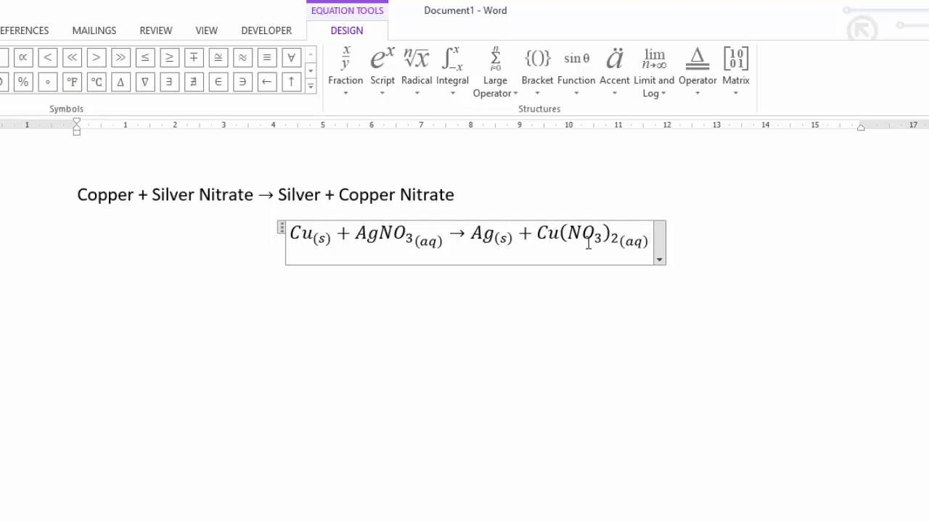
pyautogui.click(357, 234)
# - Add a coefficient 2 before AgNO₃ and before Ag₍ₛ₎
pyautogui.write('2')
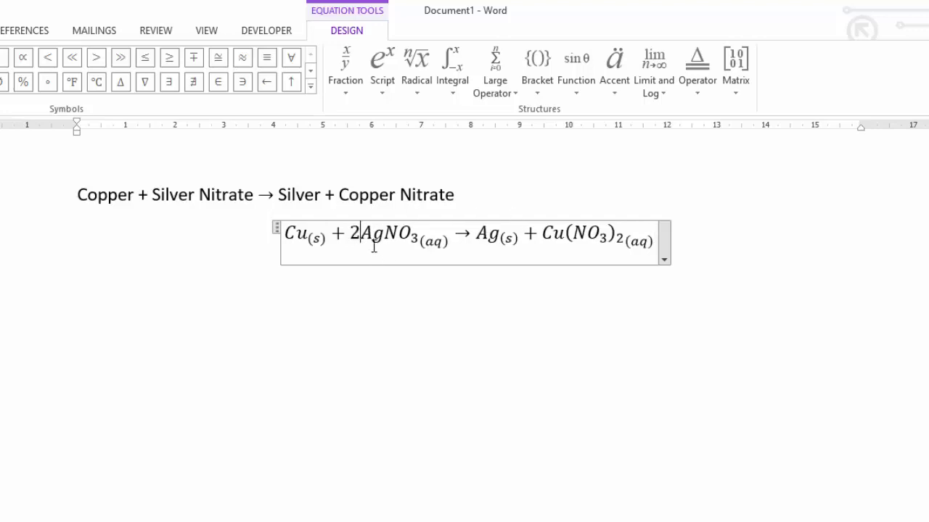
pyautogui.click(476, 234)
pyautogui.write('2')
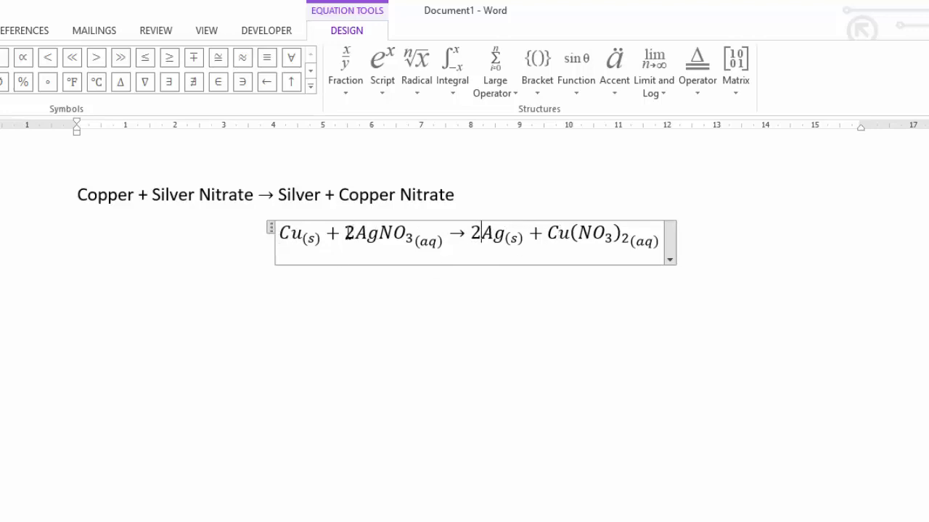
# - Highlight 2Ag, 2Ag(s), NO₃(aq) and the (NO₃) group to point out the balanced atoms
pyautogui.moveTo(345, 234); pyautogui.dragTo(380, 238)
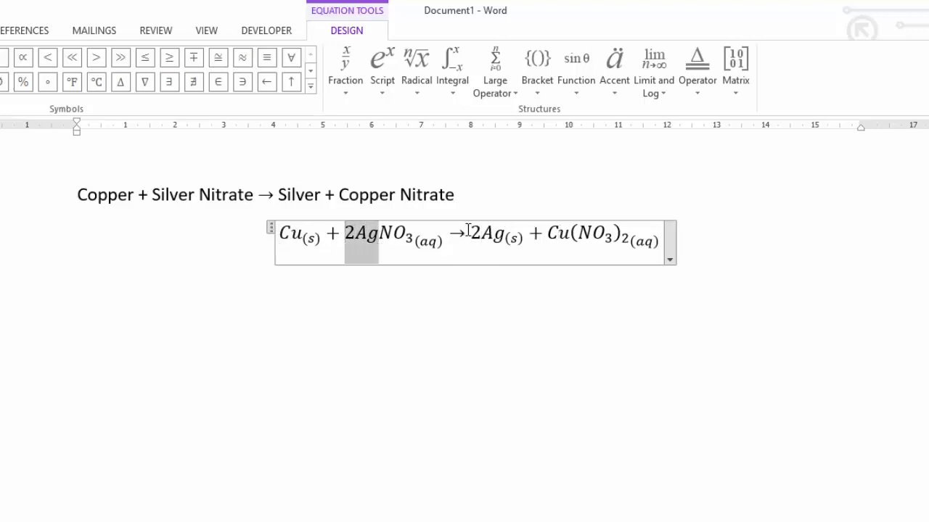
pyautogui.moveTo(468, 234); pyautogui.dragTo(503, 242)
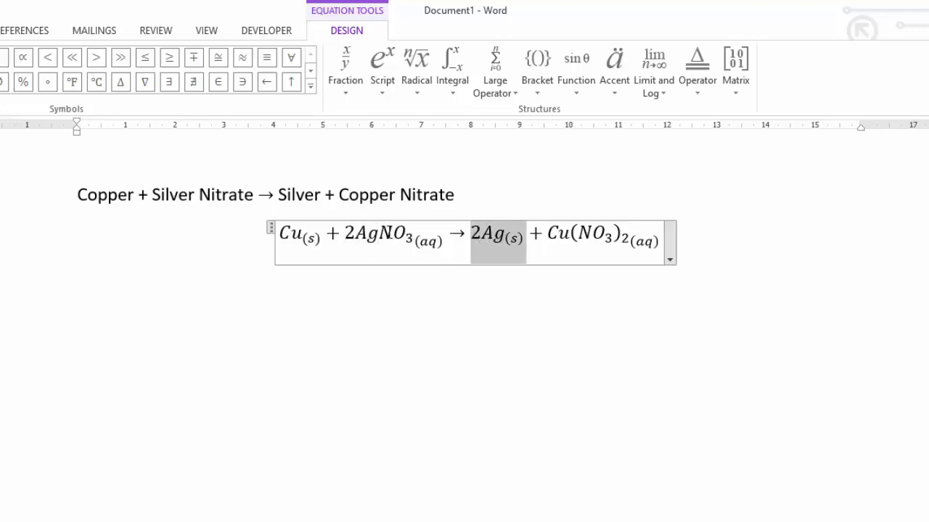
pyautogui.moveTo(384, 234); pyautogui.dragTo(404, 238)
pyautogui.moveTo(345, 233); pyautogui.dragTo(407, 236)
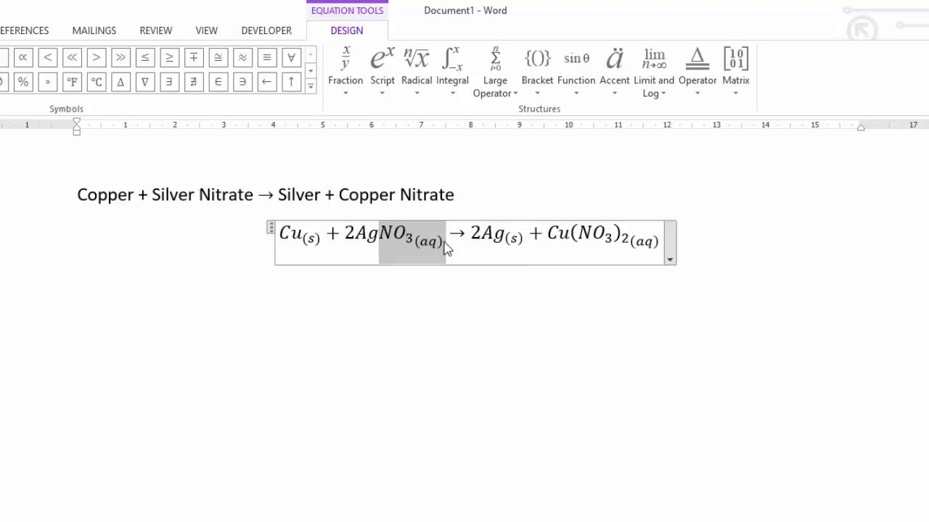
pyautogui.moveTo(569, 233); pyautogui.dragTo(622, 234)
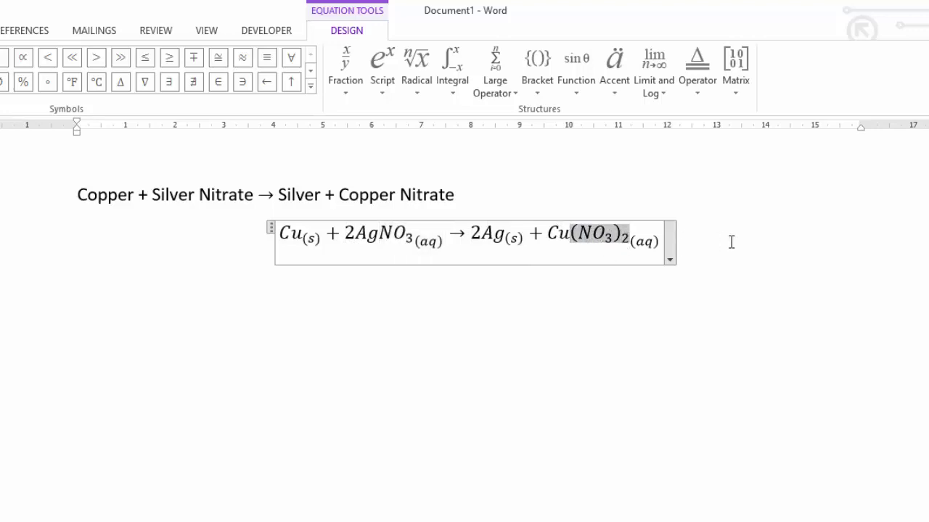
pyautogui.click(714, 243)
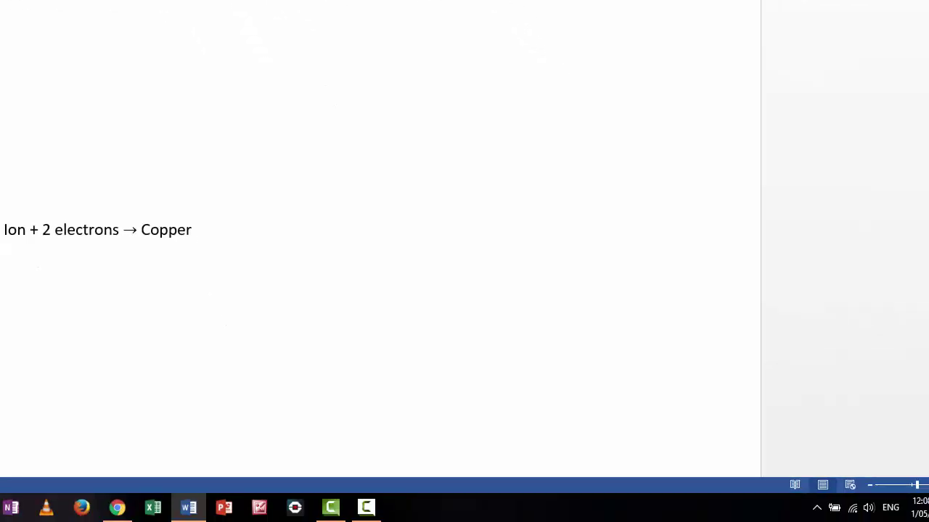